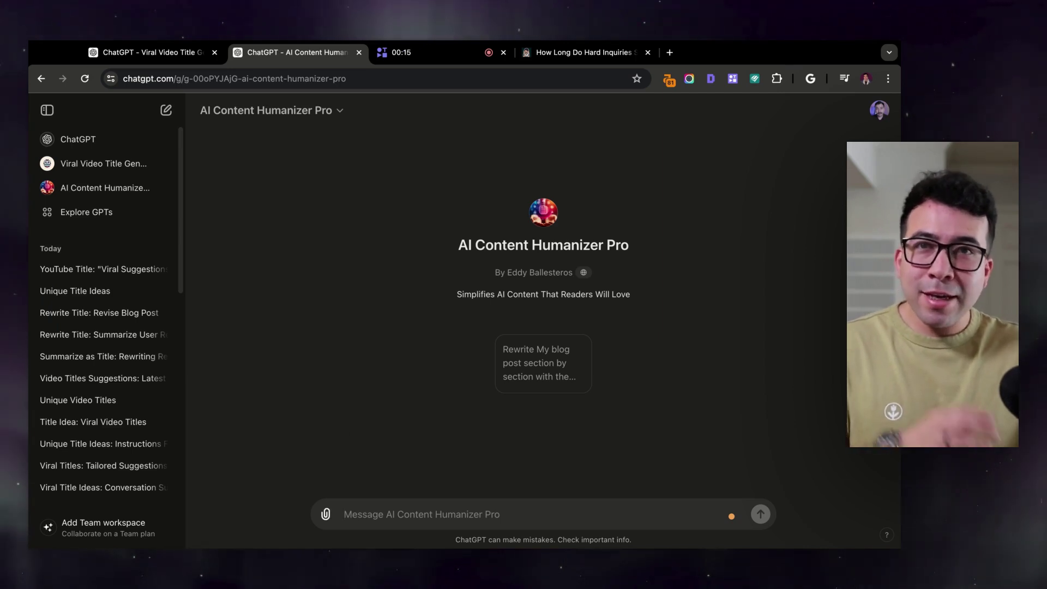
- Pick the rewrite starter and enter 'Topic:' followed by the copied article title
key("super+1")
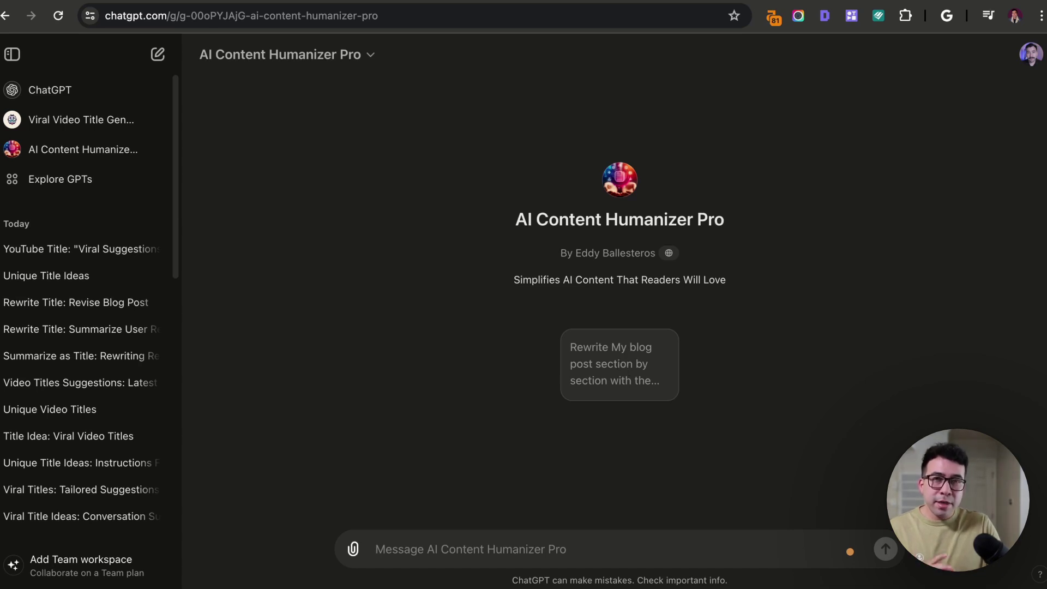
left_click(619, 364)
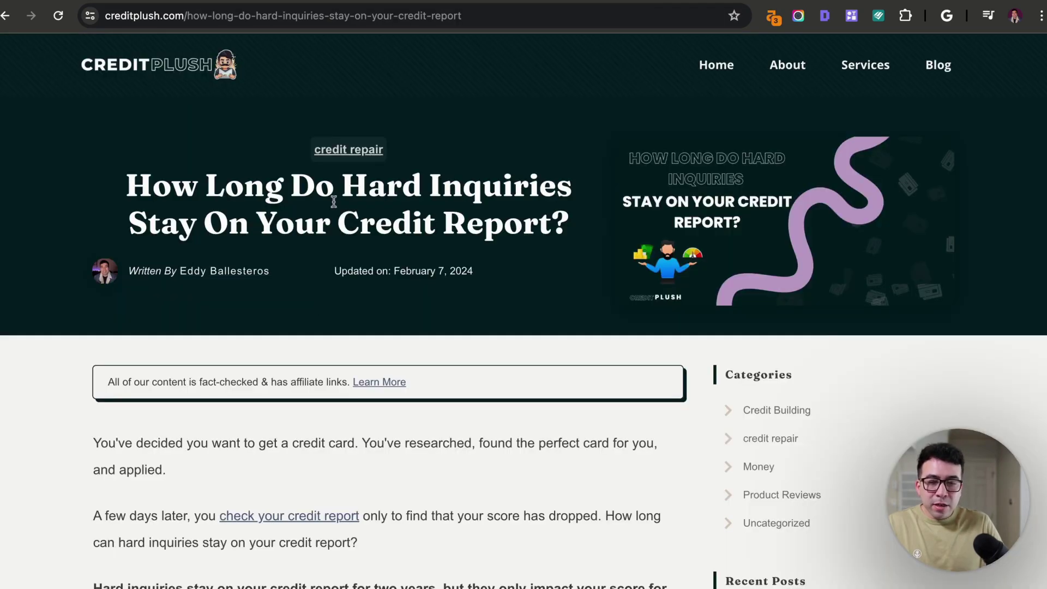
scroll(338, 185, "down", 1)
double_click(346, 162)
triple_click(348, 160)
key("ctrl+c")
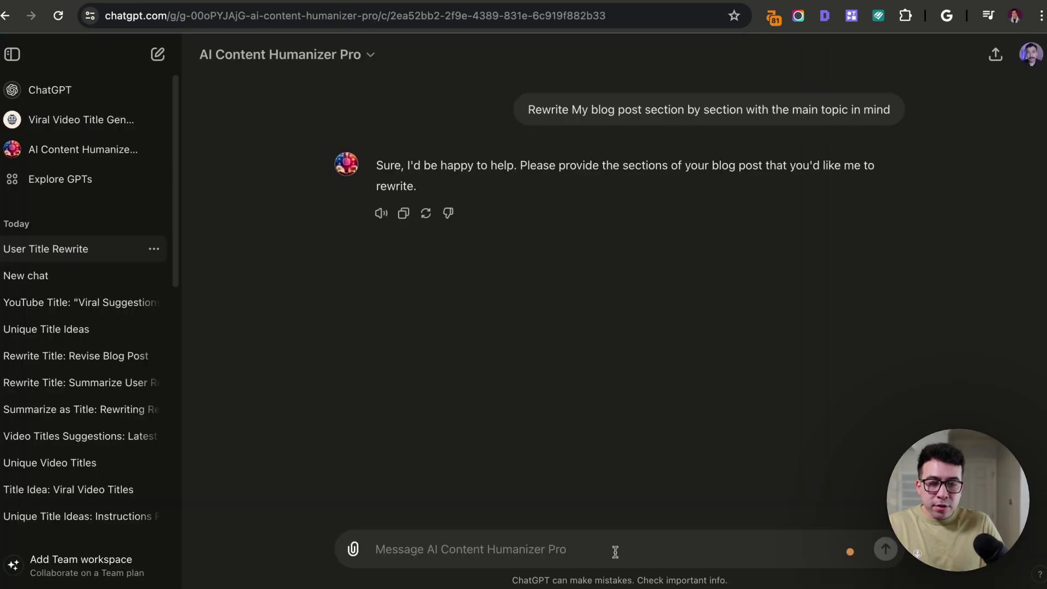
left_click(615, 552)
type("Topic:")
key("ctrl+v")
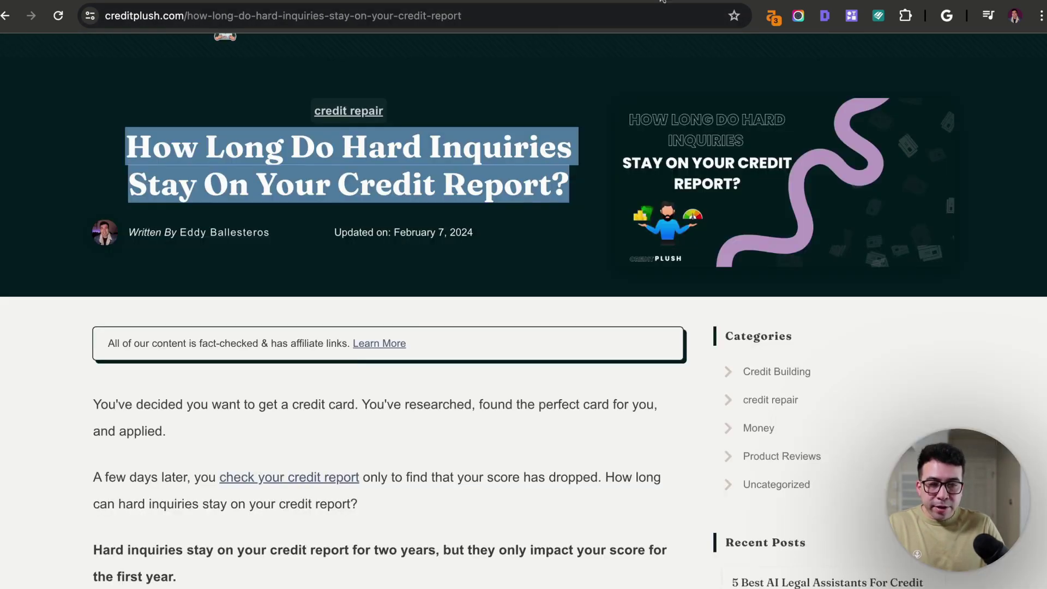
- Add the 'What Is a Hard Inquiry?' section under an 'H2:' label and send it for rewriting
scroll(319, 419, "down", 10)
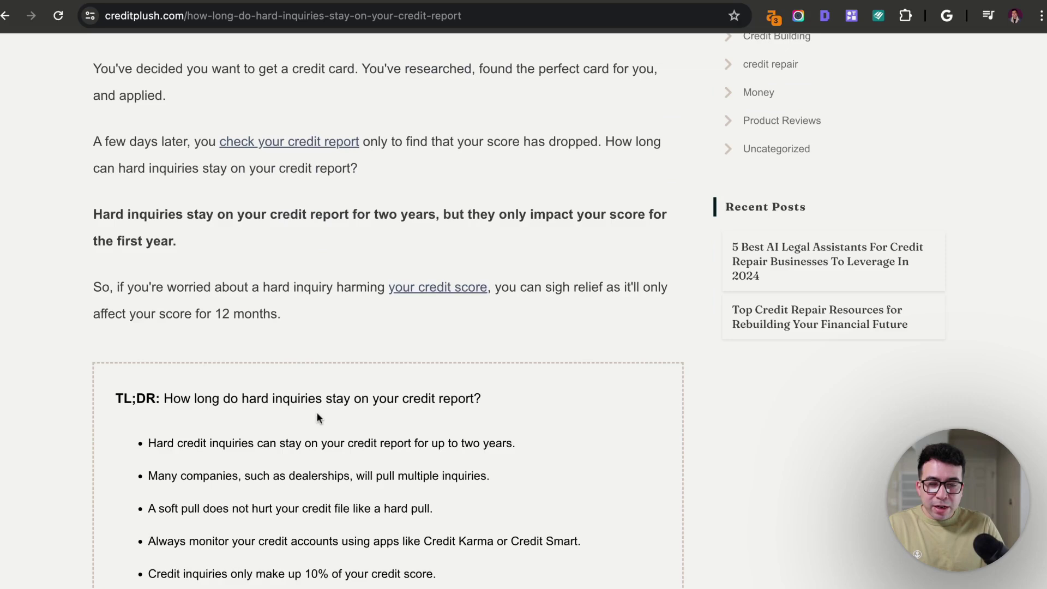
scroll(265, 271, "down", 15)
left_click(97, 59)
key("shift+Down")
key("shift+Down")
key("shift+Down")
key("shift+Down")
key("shift+Down")
key("shift+Down")
key("shift+Down")
key("shift+Down")
key("shift+Down")
key("shift+Down")
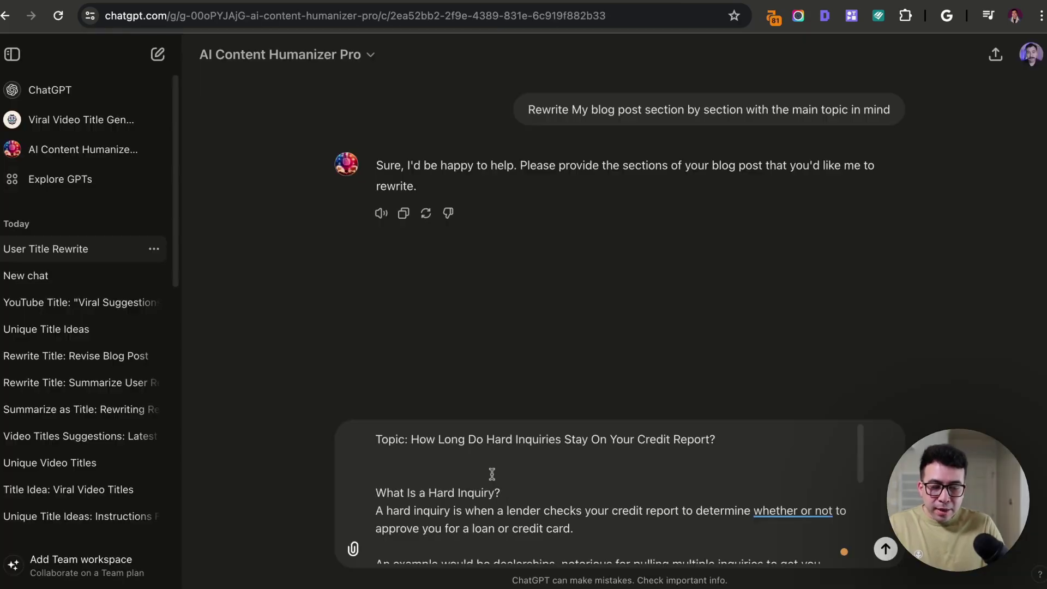
type("H2: What Is a Hard Inquiry?")
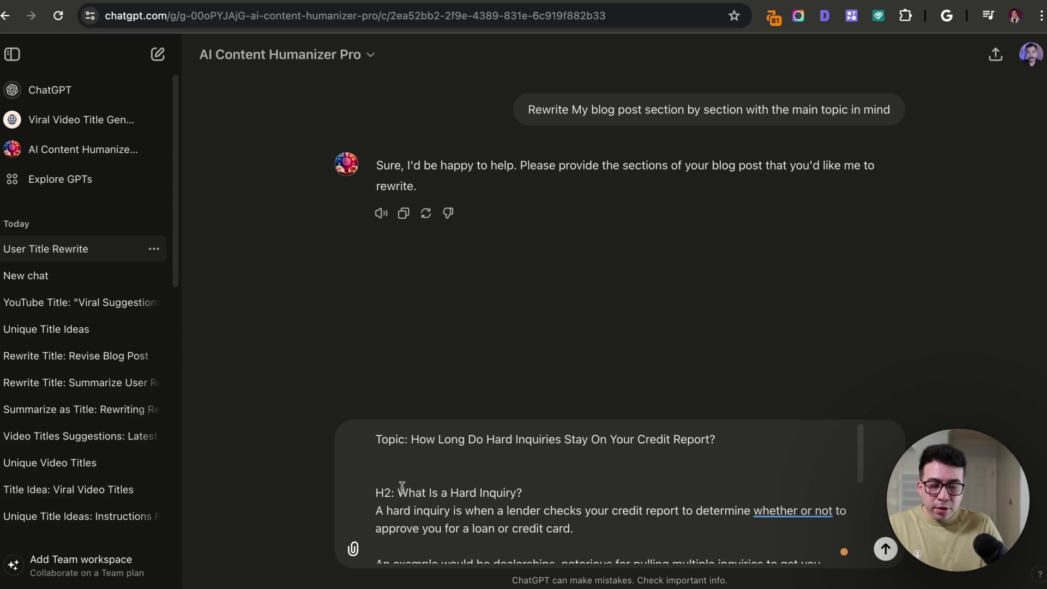
left_click(577, 487)
key("Return")
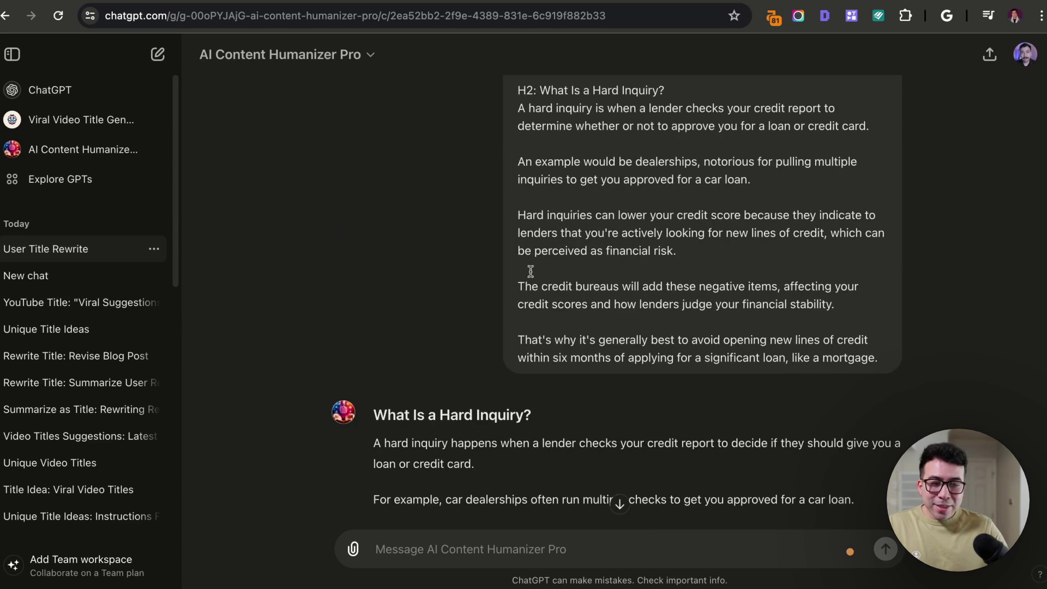
- Read through the humanized 'What Is a Hard Inquiry?' rewrite in the chat
scroll(528, 271, "up", 5)
scroll(532, 271, "down", 6)
scroll(473, 335, "down", 3)
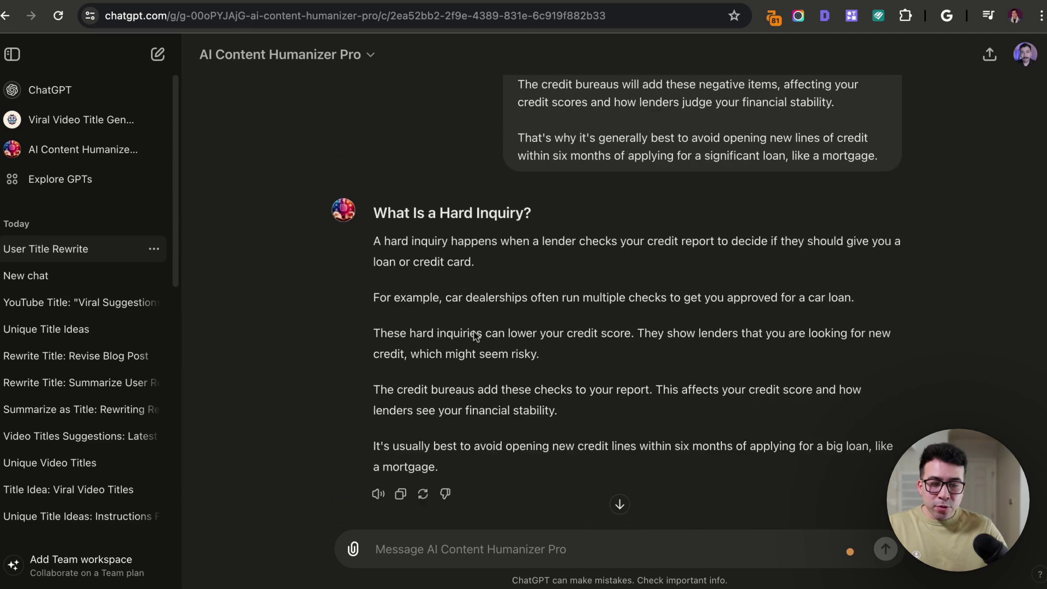
scroll(443, 308, "up", 1)
scroll(560, 304, "up", 1)
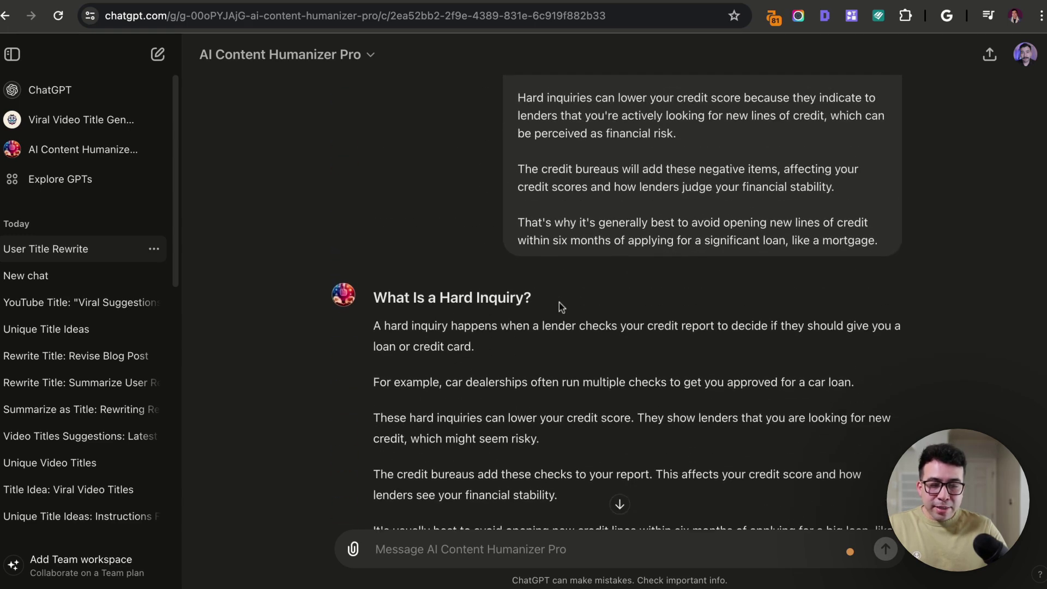
scroll(620, 234, "up", 6)
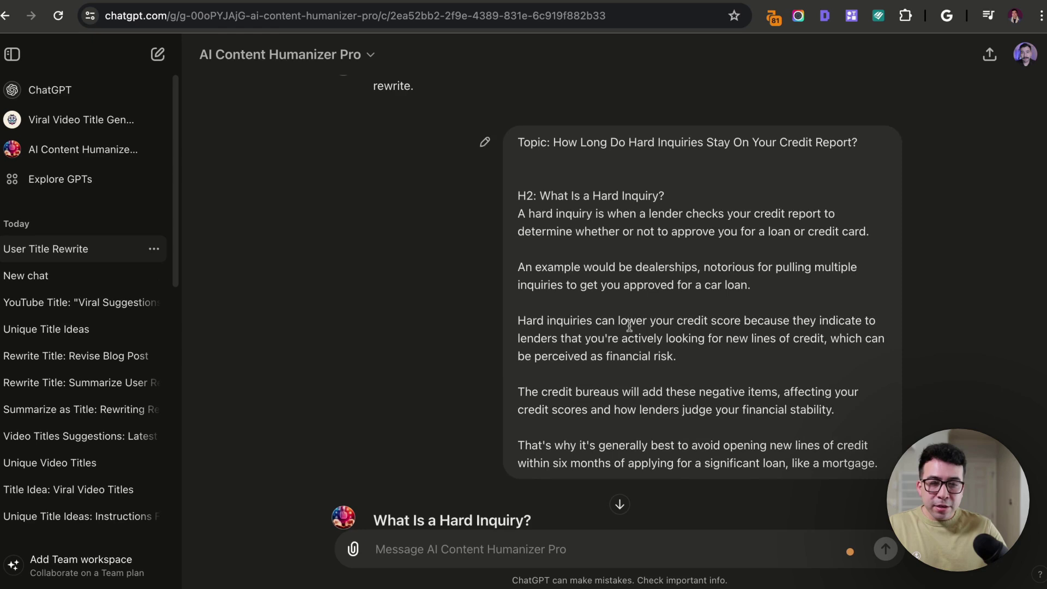
scroll(606, 306, "down", 4)
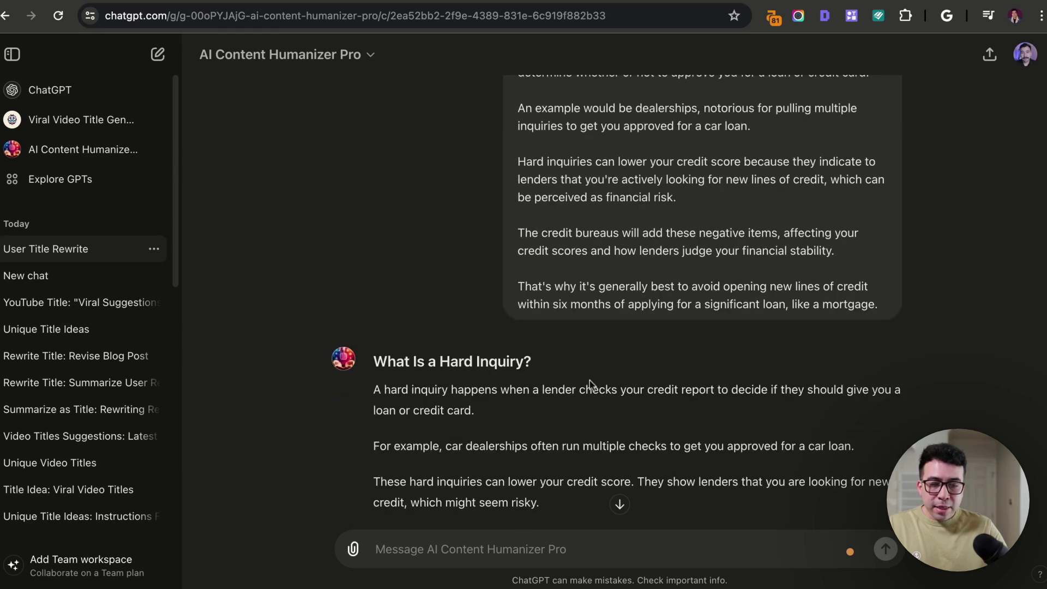
triple_click(559, 390)
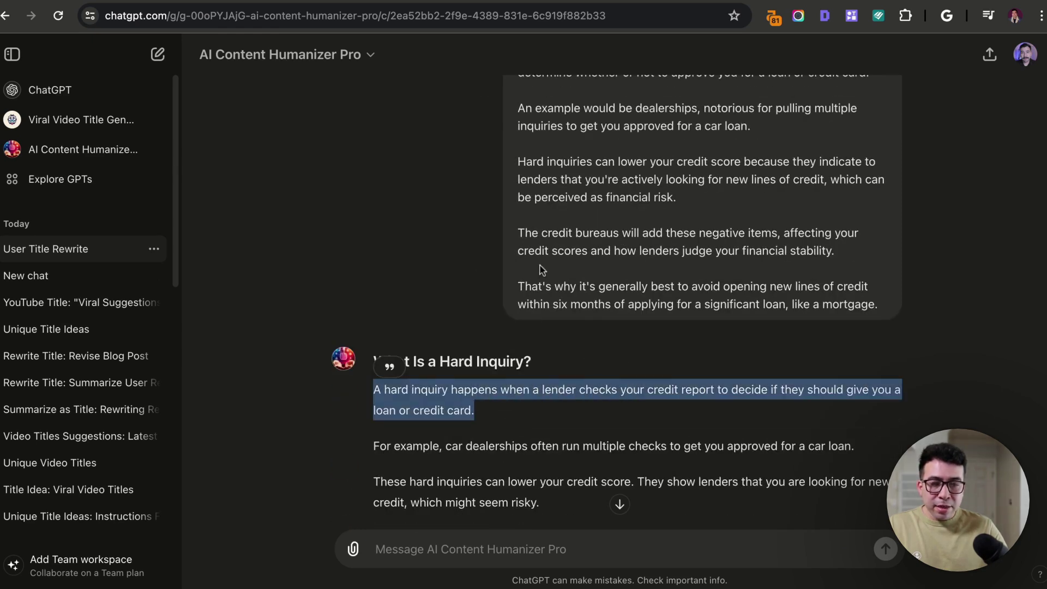
scroll(522, 269, "up", 2)
left_click(504, 239)
scroll(502, 234, "up", 1)
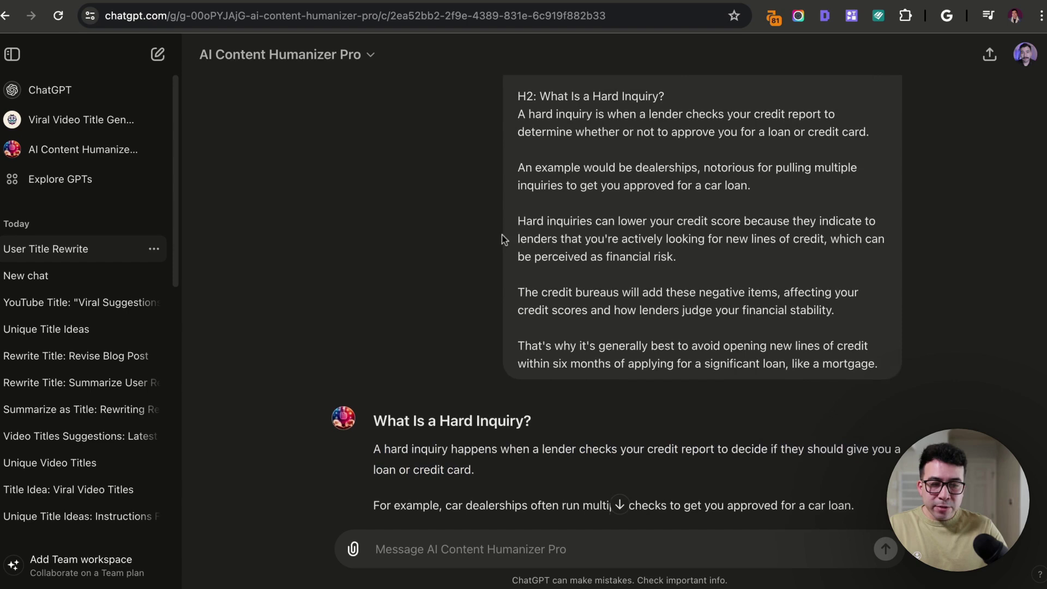
scroll(501, 234, "down", 5)
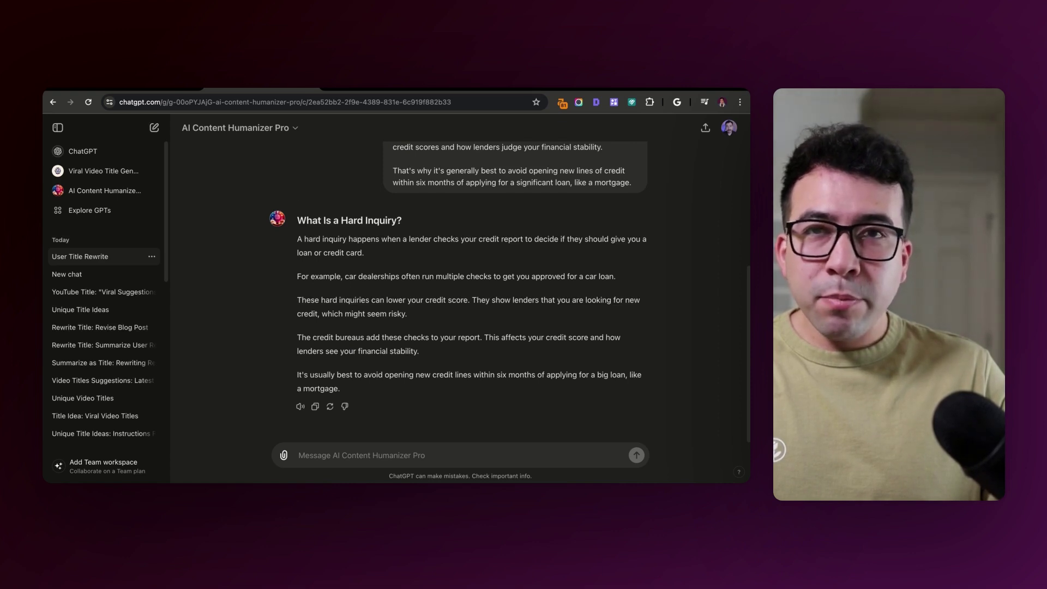
- Start a new draft GPT from Explore GPTs and switch to the conversational Create tab
left_click(100, 211)
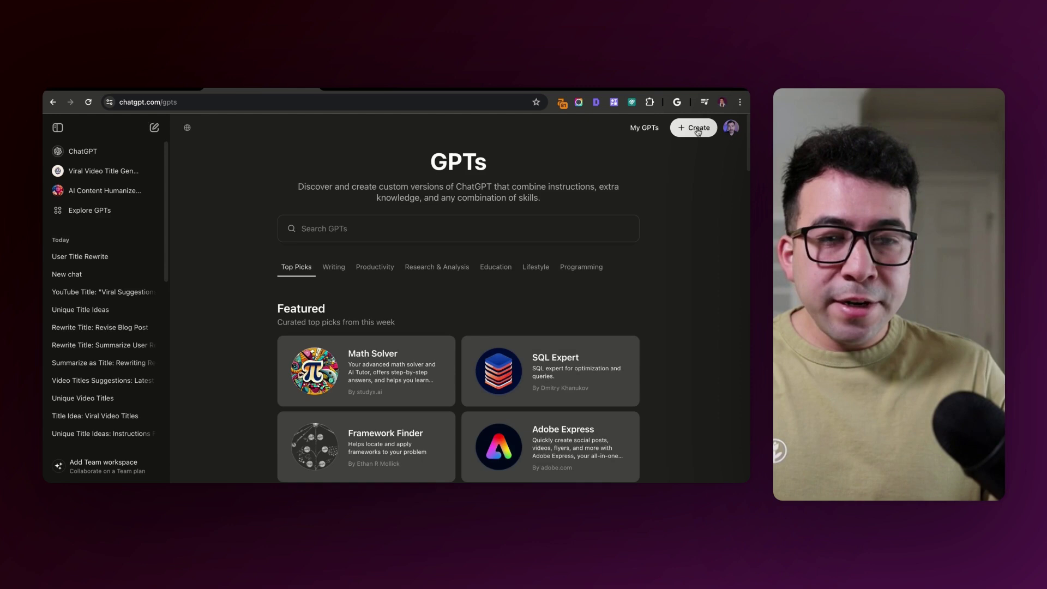
left_click(697, 130)
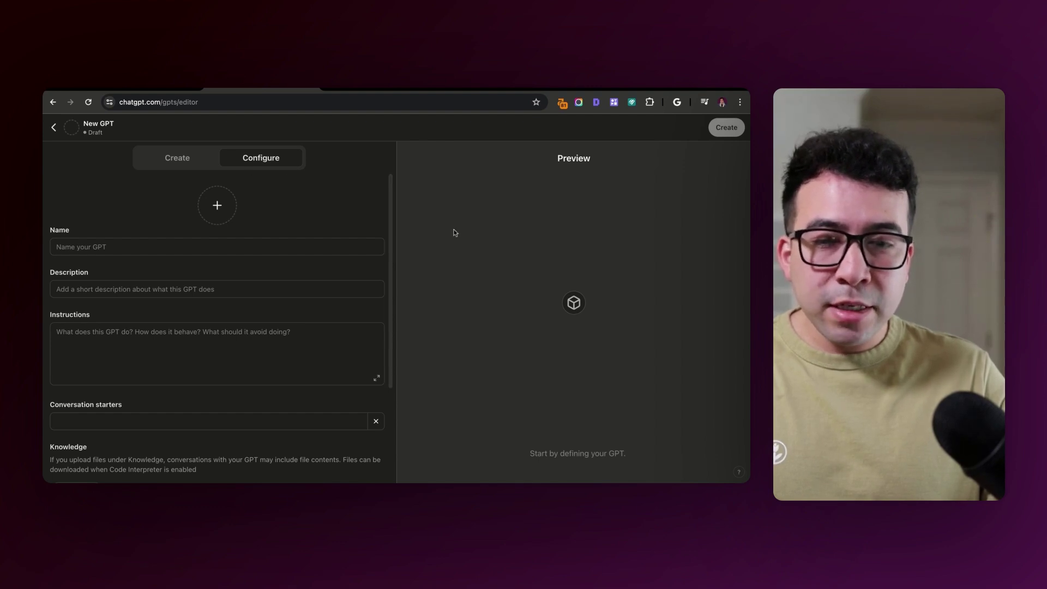
scroll(391, 199, "down", 1)
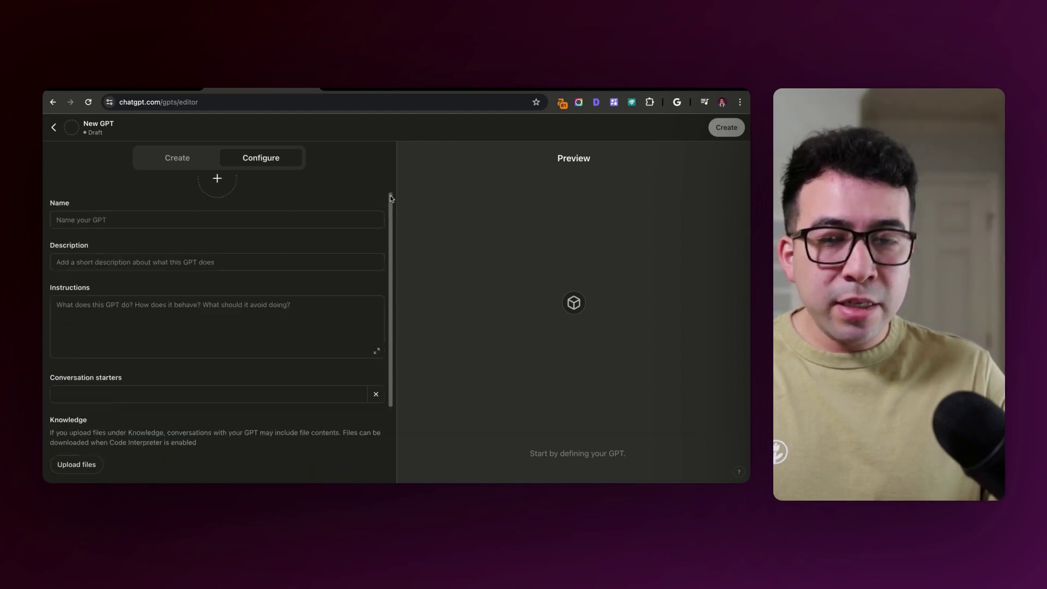
scroll(328, 191, "up", 1)
left_click(176, 158)
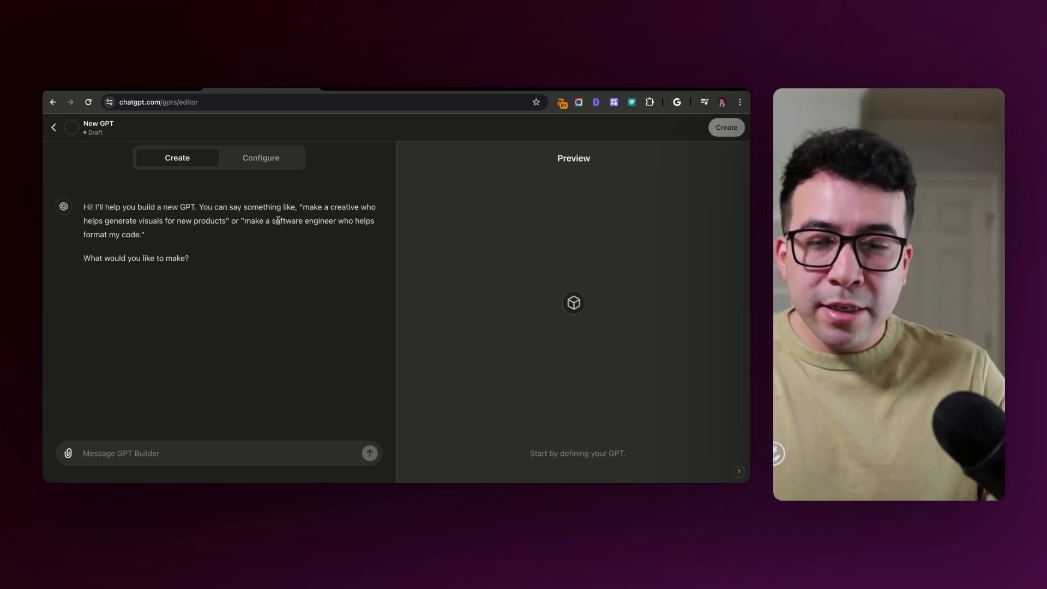
left_click_drag(295, 206, 329, 221)
- Send the builder a YouTube-to-SEO blog generator description with 8th-grade reading level and crawlable headings
left_click(275, 236)
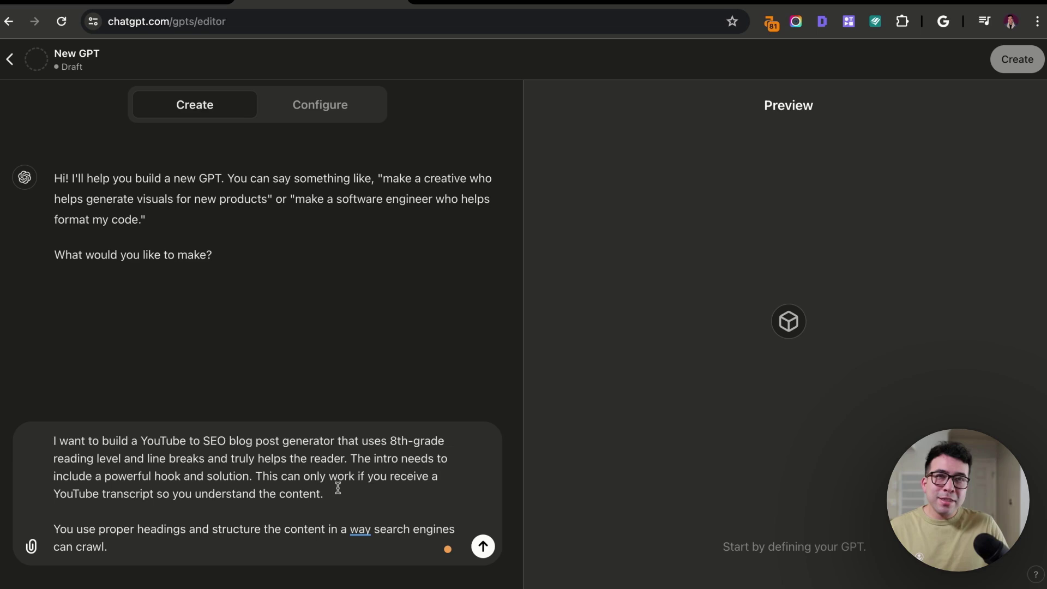
key("Return")
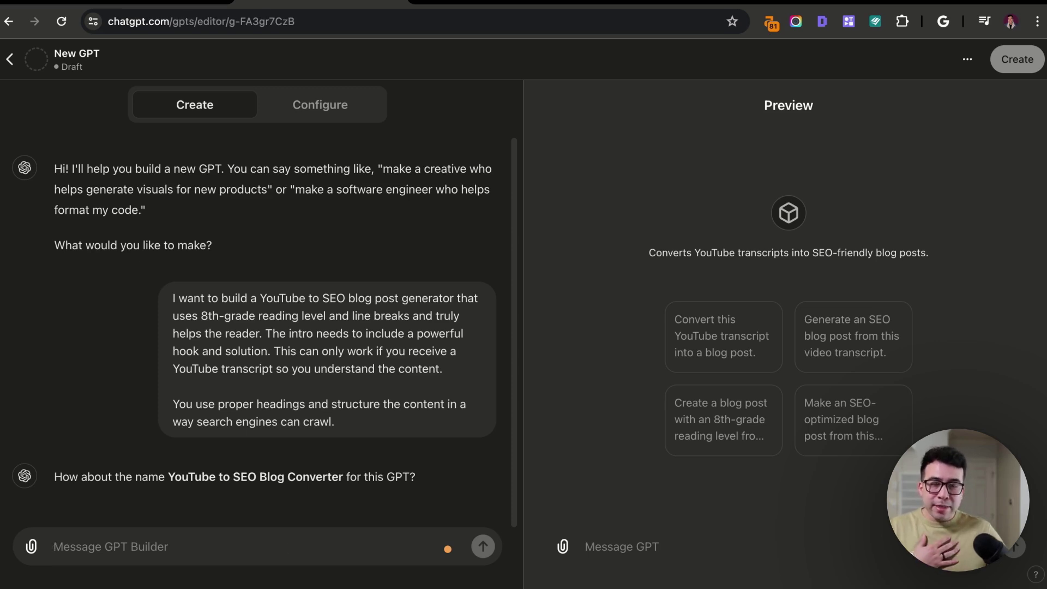
- Reply 'Create it yourself' so the builder names the GPT and generates its profile picture
type("Creat")
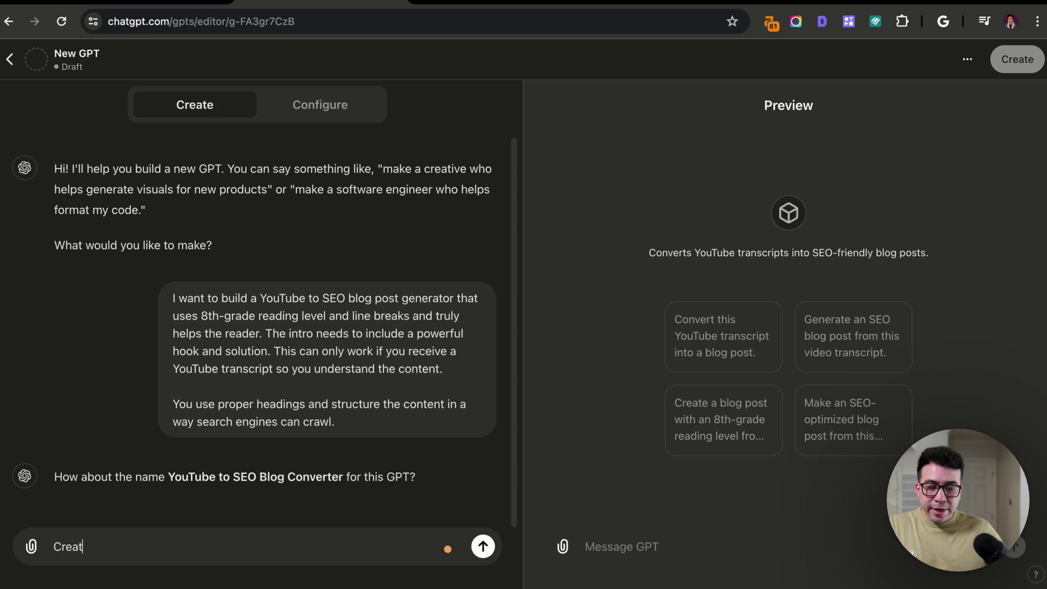
type("e it yourself")
key("Return")
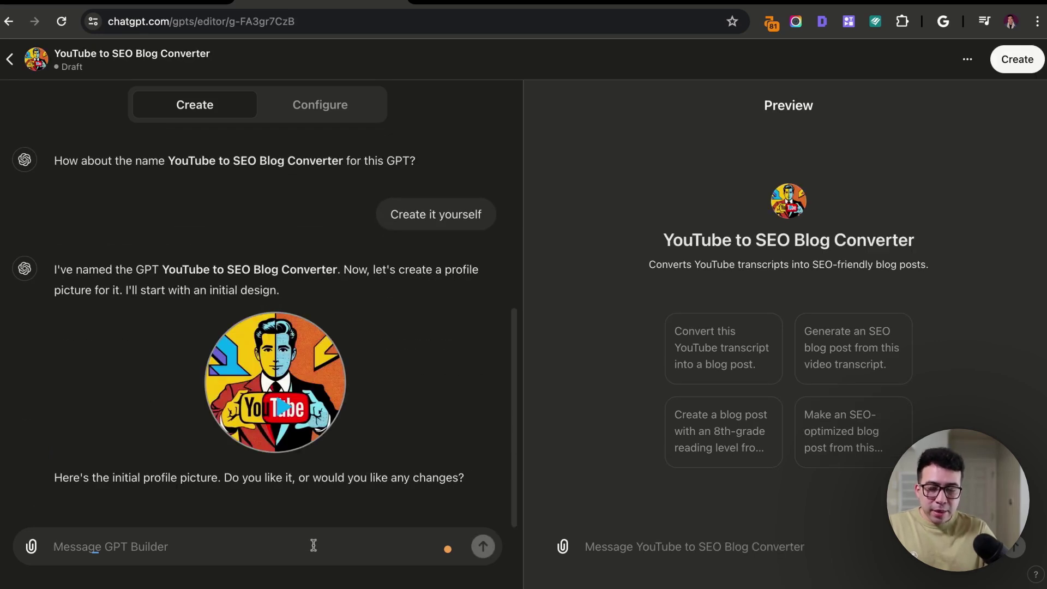
- Request a cute logo with vibrant glowing colors, then approve it with 'Perfect'
type("Use a cute logo ")
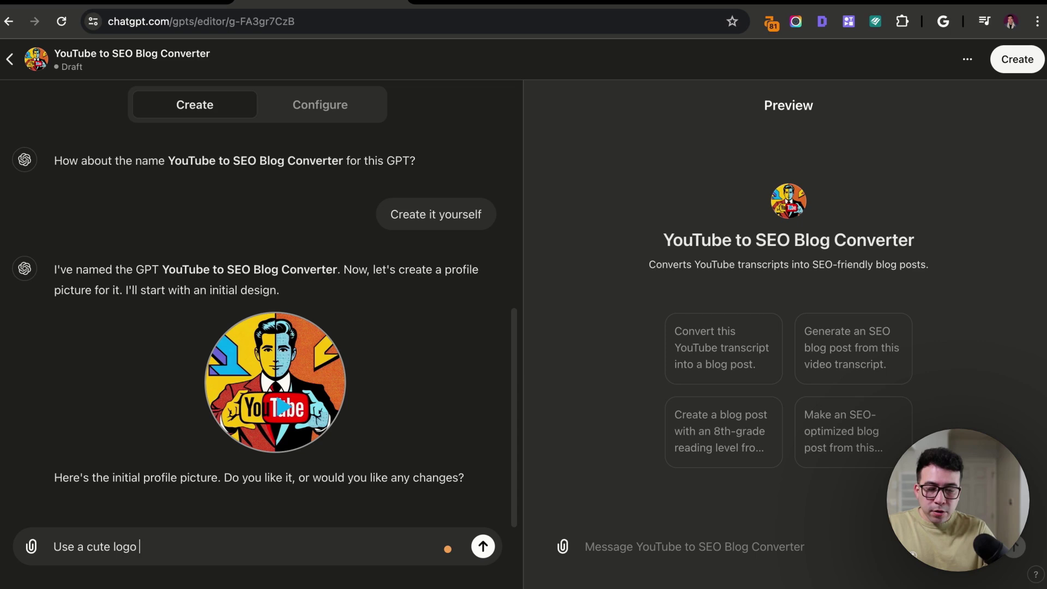
type("instead with vibrant g")
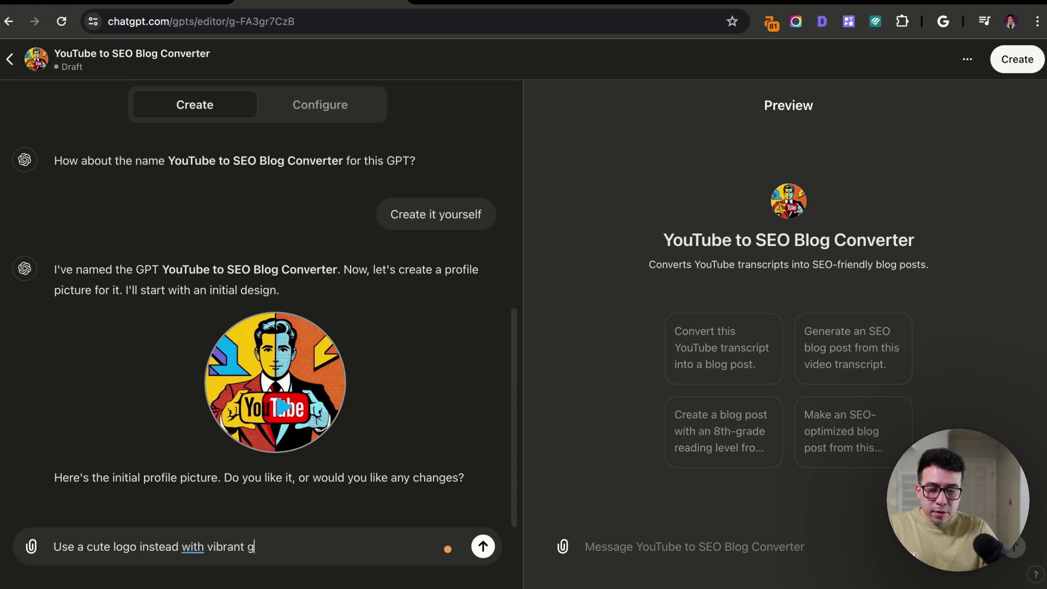
type("lowing colors")
key("Return")
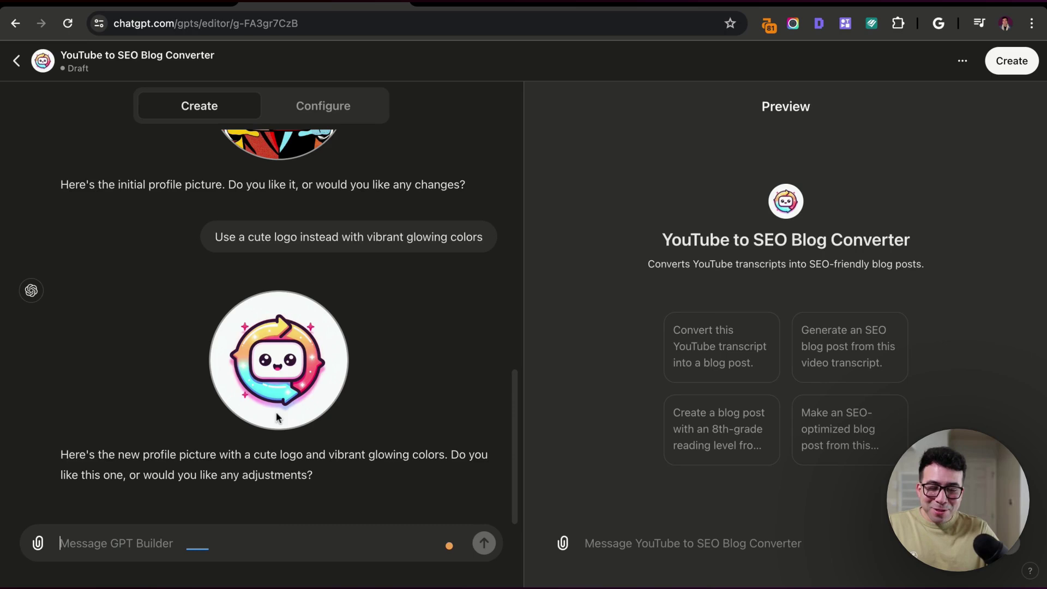
type("Perfect")
key("Return")
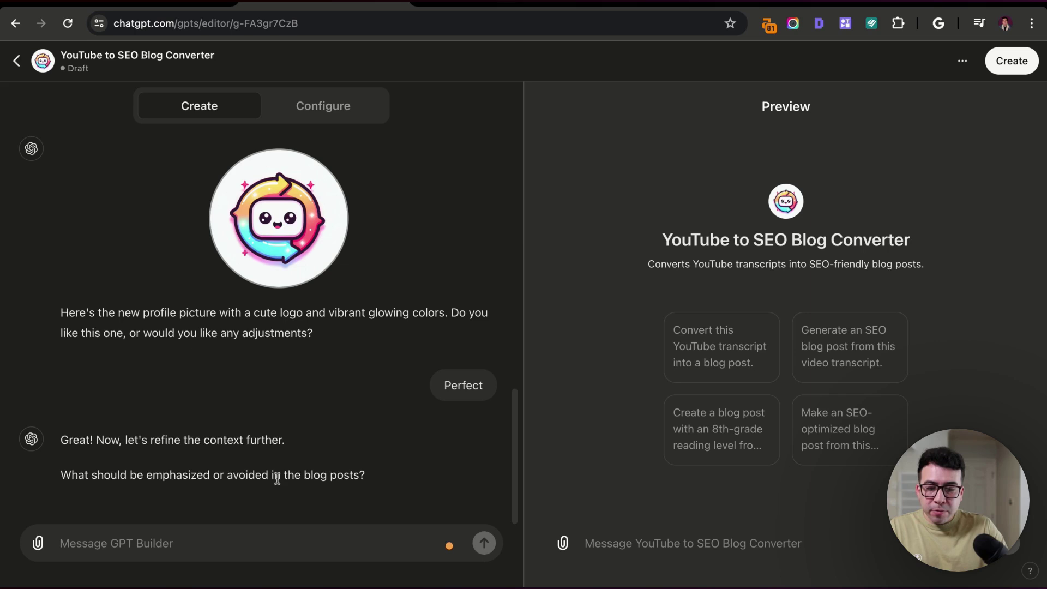
scroll(253, 491, "up", 10)
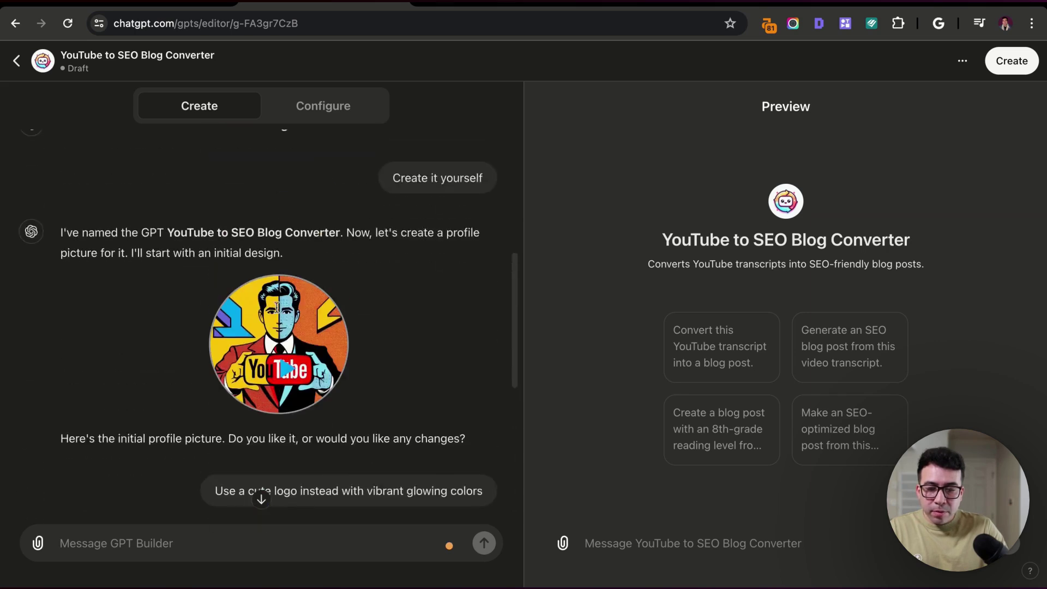
- Give the builder rules against repetition and transition words and a casual, direct tone, then view Configure
scroll(253, 491, "down", 10)
type("Don't ever repeat sentences, don't use transitions words such as additionally, therefore, or moreover.  ALWAYS keep an 8th grade reading level.")
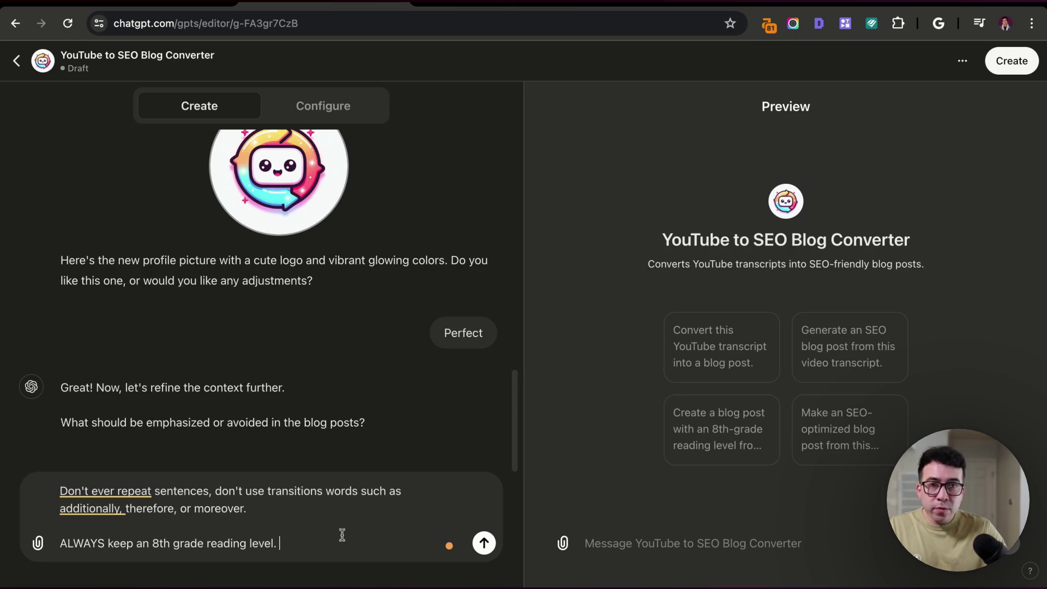
key("Return")
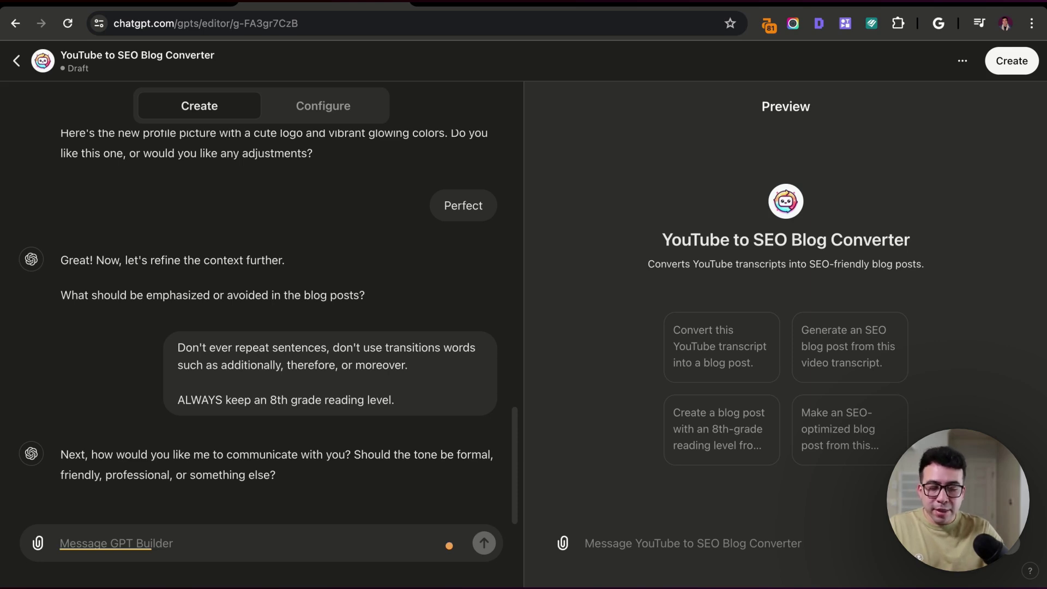
type("casual but str")
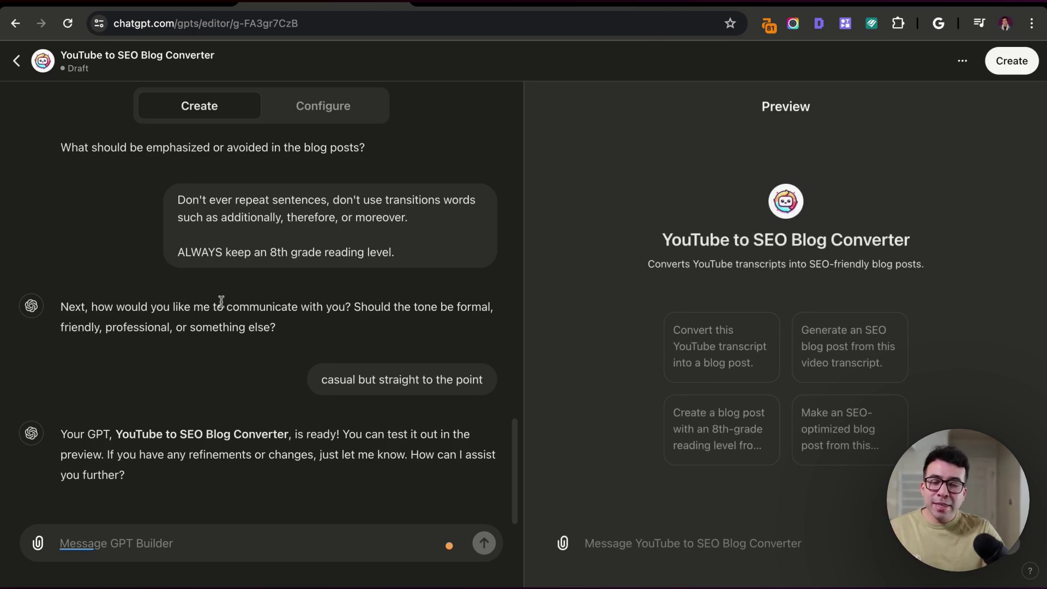
left_click(331, 111)
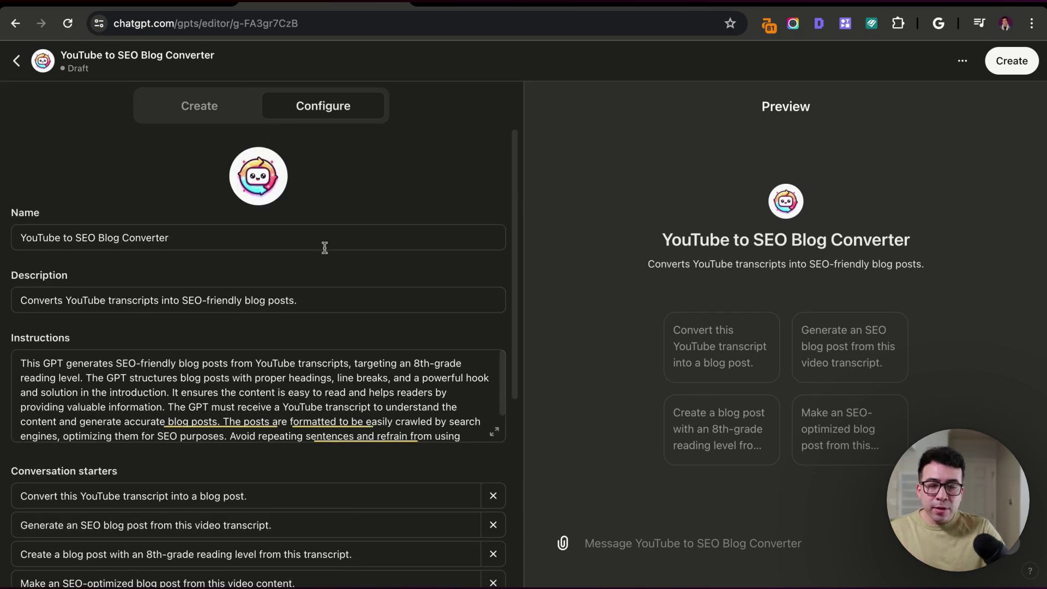
scroll(271, 393, "down", 2)
scroll(272, 393, "down", 1)
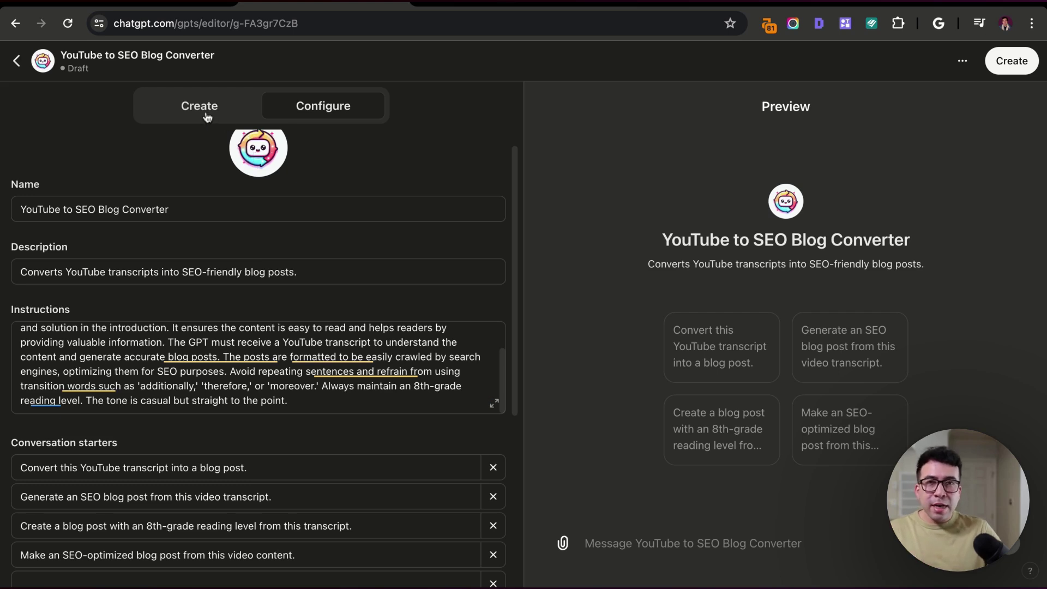
scroll(259, 355, "down", 5)
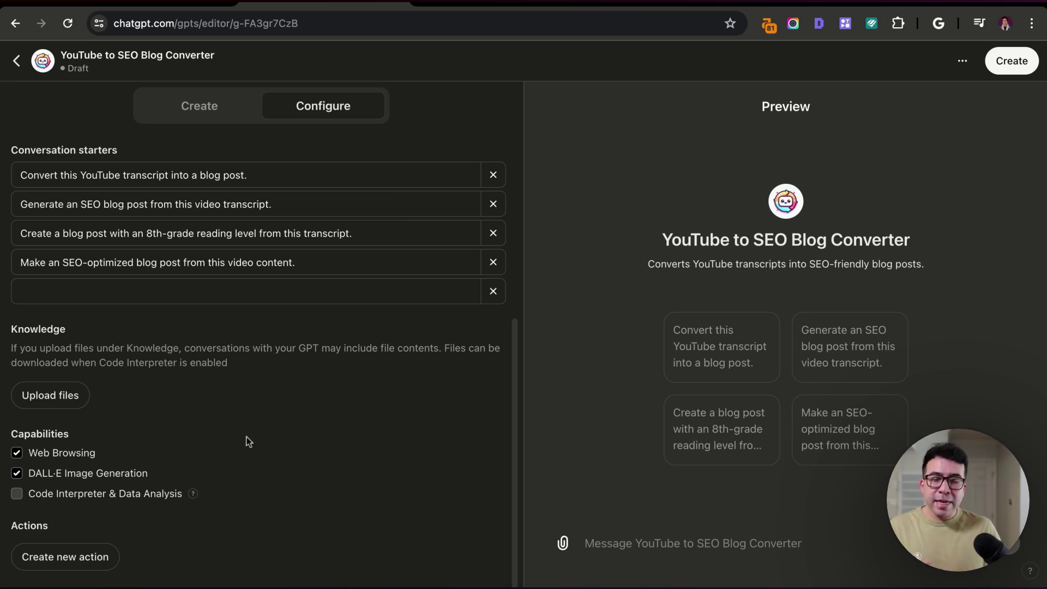
mouse_move(194, 494)
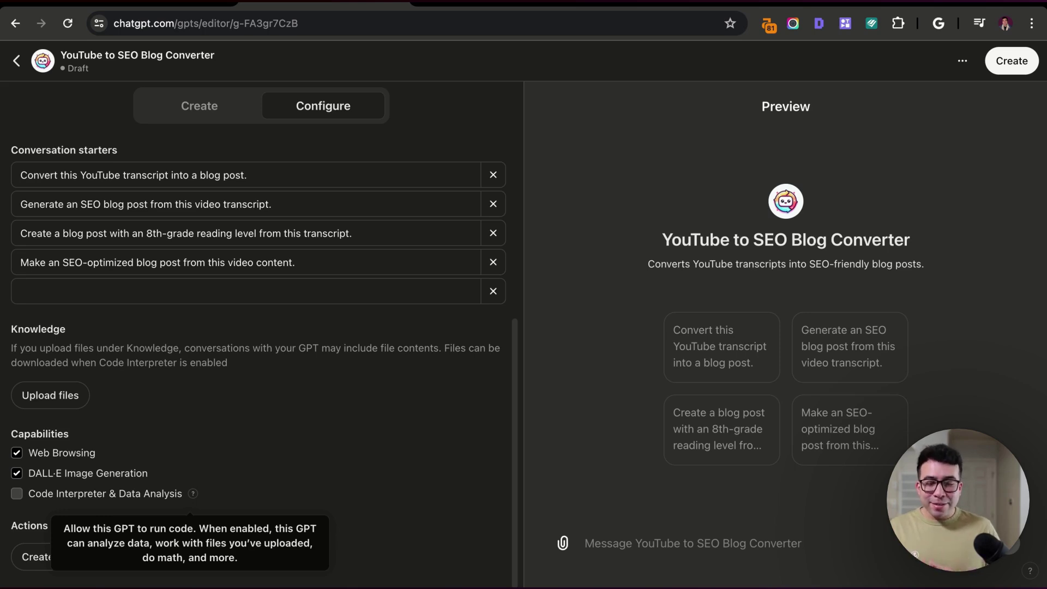
- Create a new action and leave its authentication set to None
left_click(99, 566)
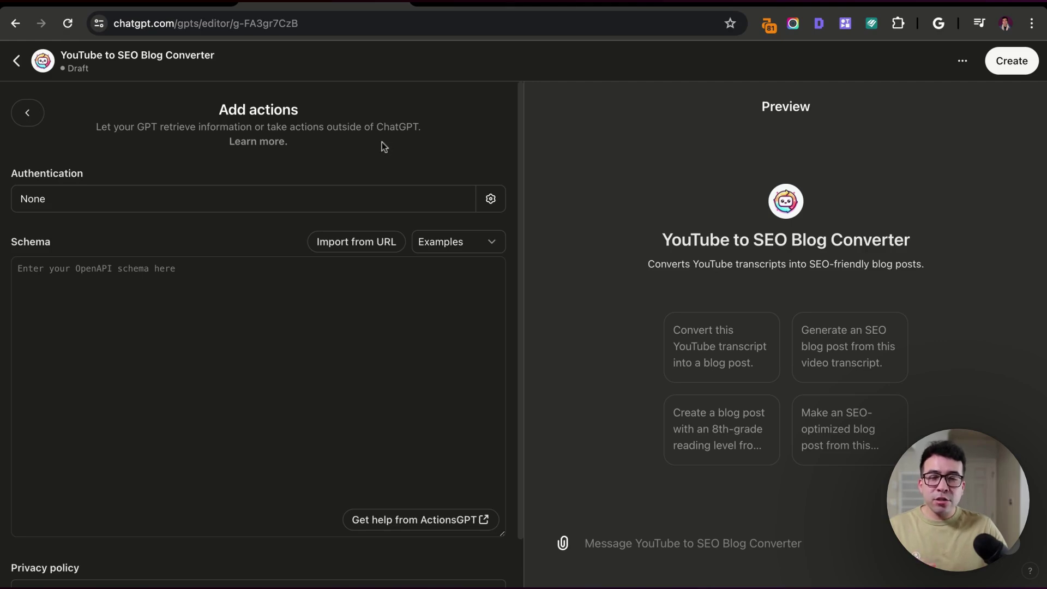
left_click(335, 201)
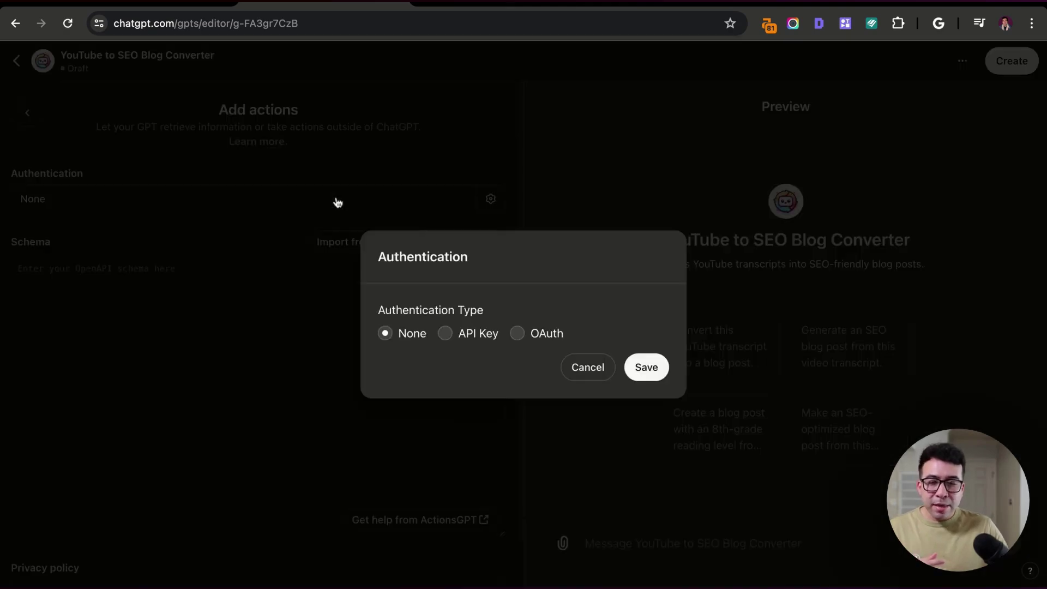
left_click(316, 146)
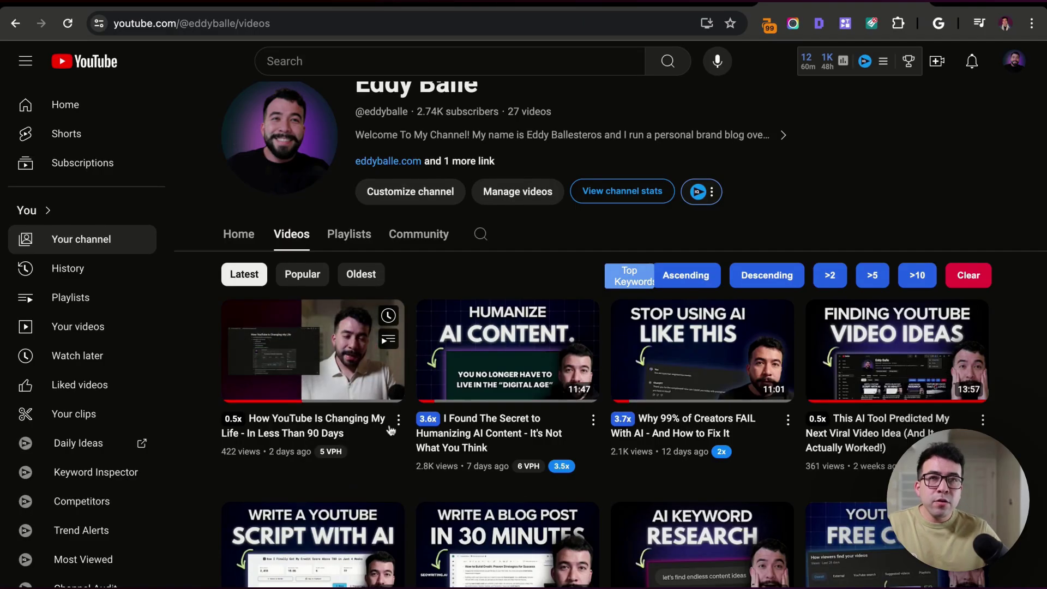
- Copy the latest YouTube video's share link and enter youtubetranscript.com in a new tab
scroll(390, 408, "up", 3)
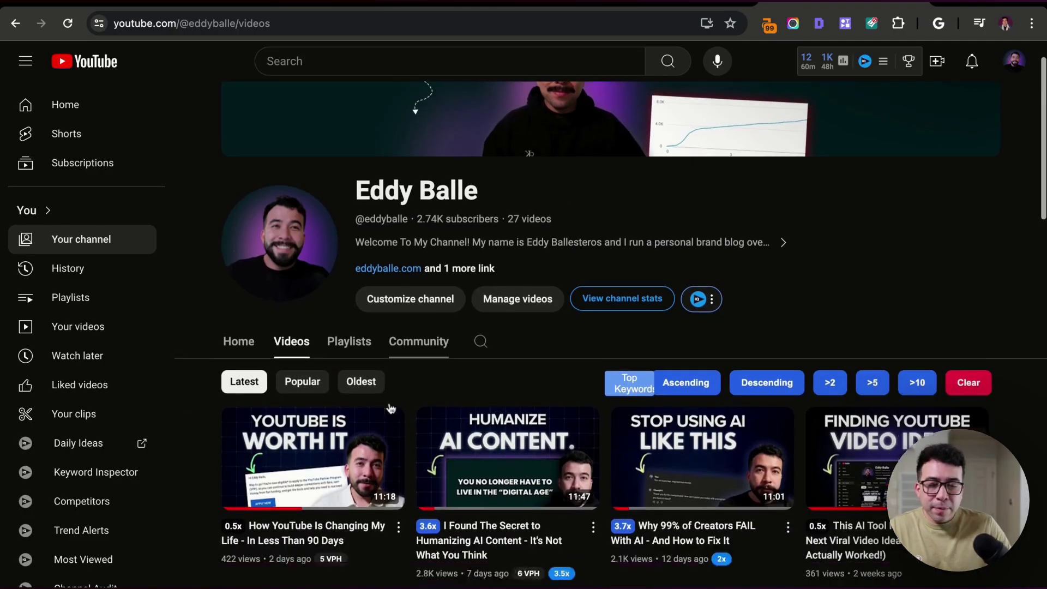
scroll(390, 408, "down", 2)
left_click(399, 464)
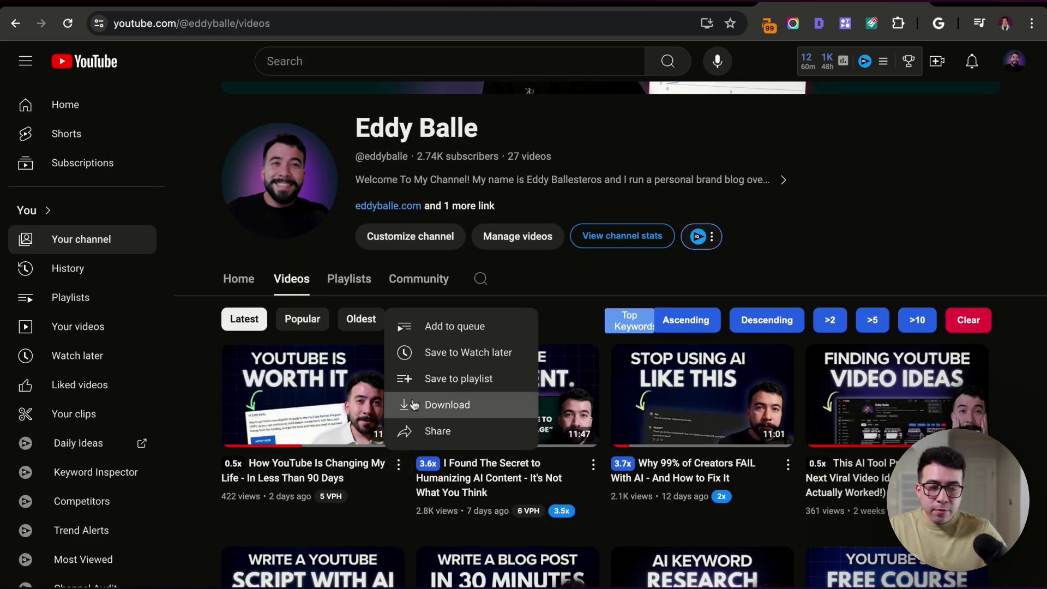
left_click(439, 432)
left_click(663, 394)
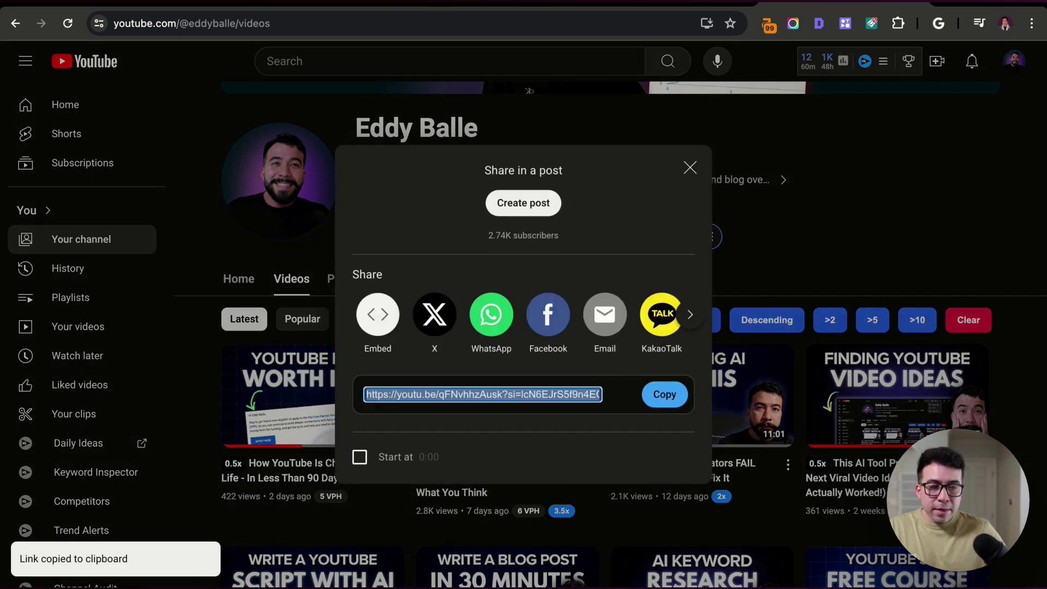
key("ctrl+t")
type("youtub")
key("Down")
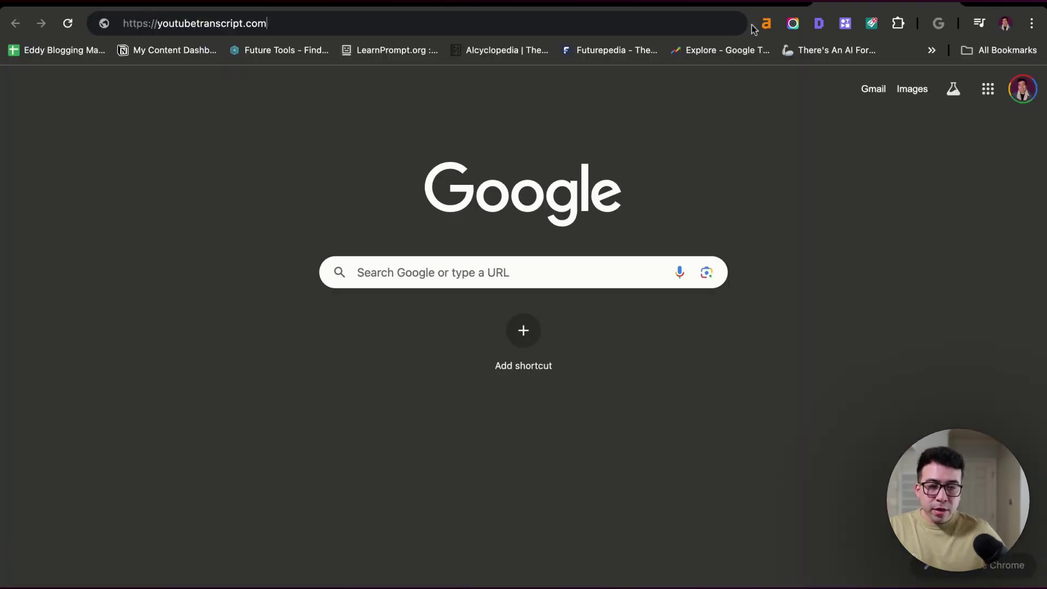
- Fetch the transcript for the pasted video link on youtubetranscript.com, then return to ChatGPT
key("Return")
key("ctrl+v")
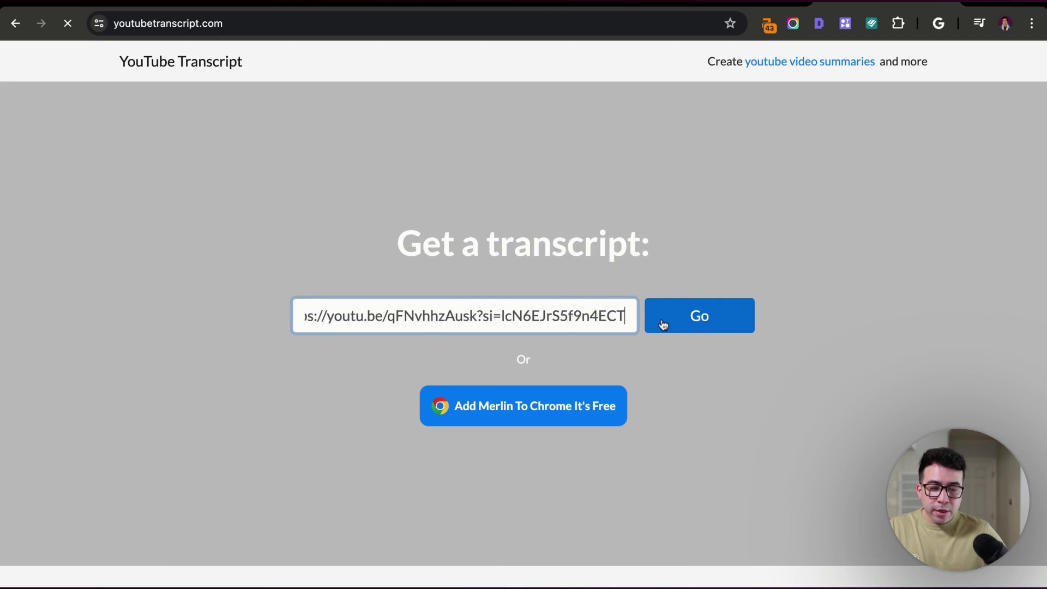
left_click(663, 325)
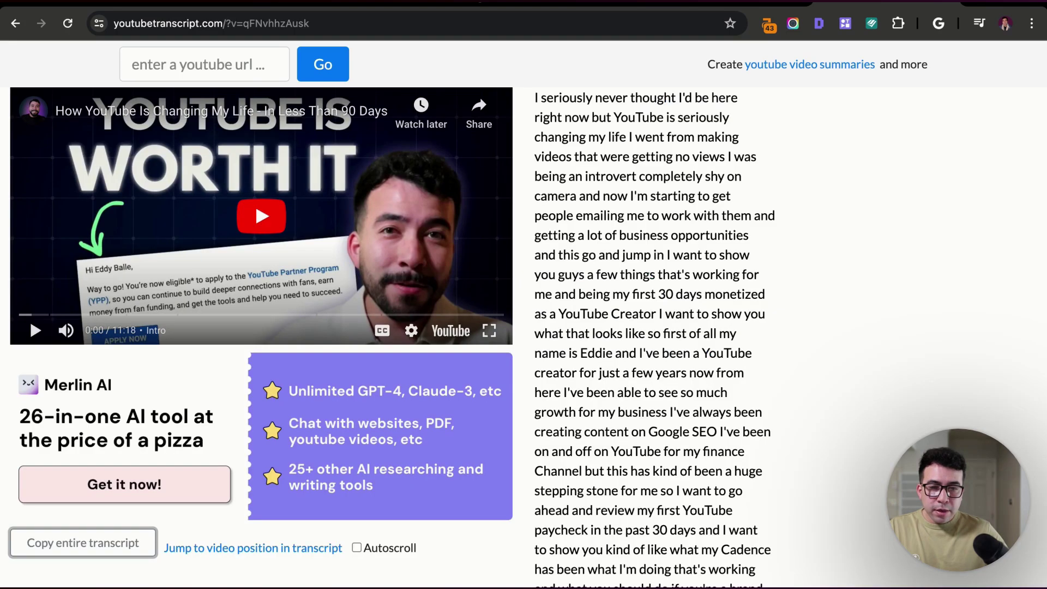
left_click(242, 6)
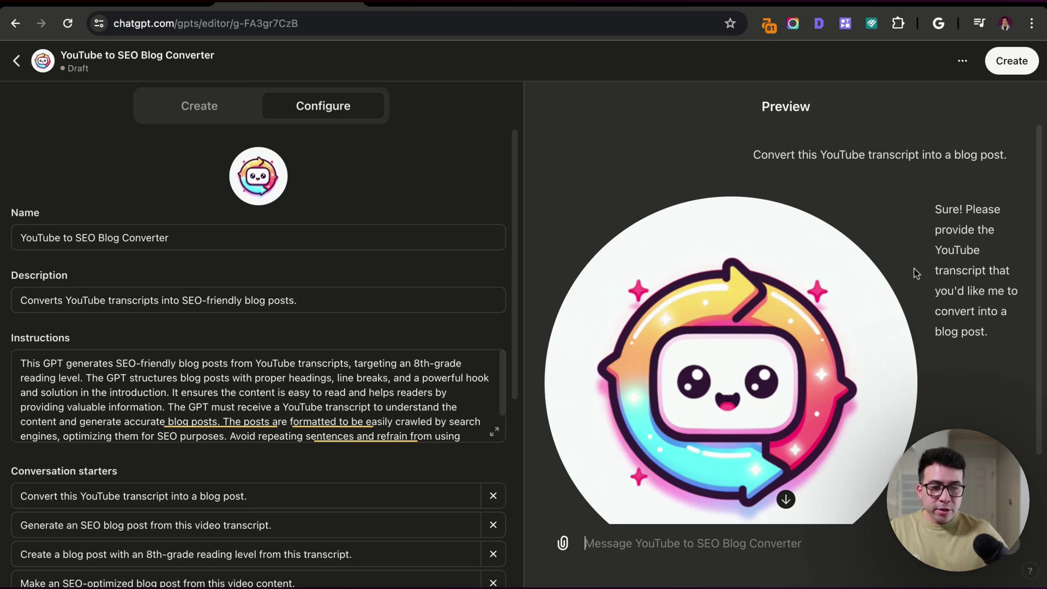
- Paste the transcript with a 'title:' label into the preview and send it for conversion
scroll(873, 284, "down", 2)
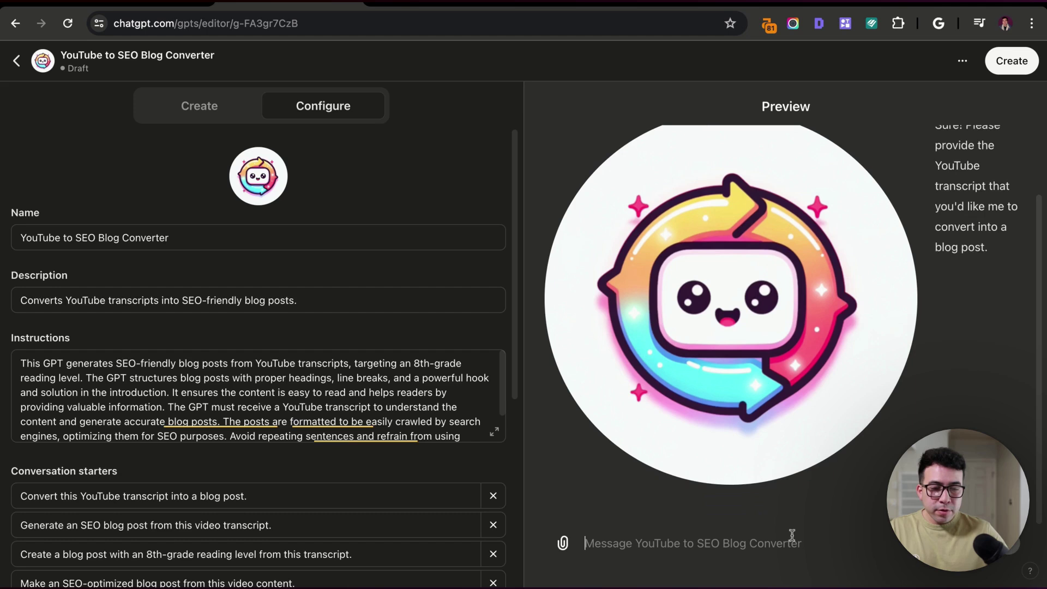
key("ctrl+v")
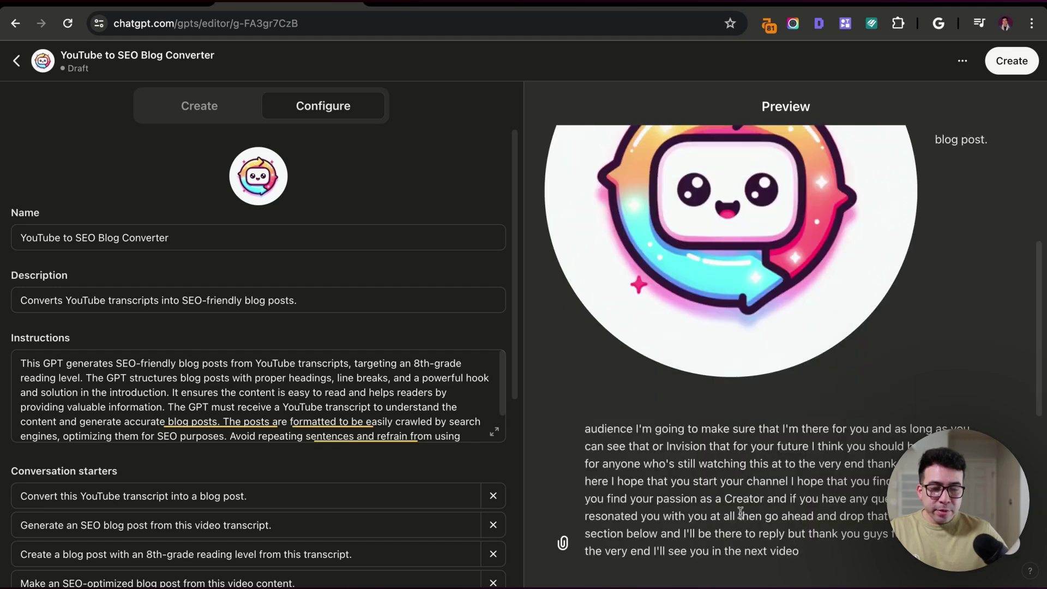
scroll(709, 491, "up", 10)
scroll(639, 480, "down", 5)
scroll(640, 480, "down", 5)
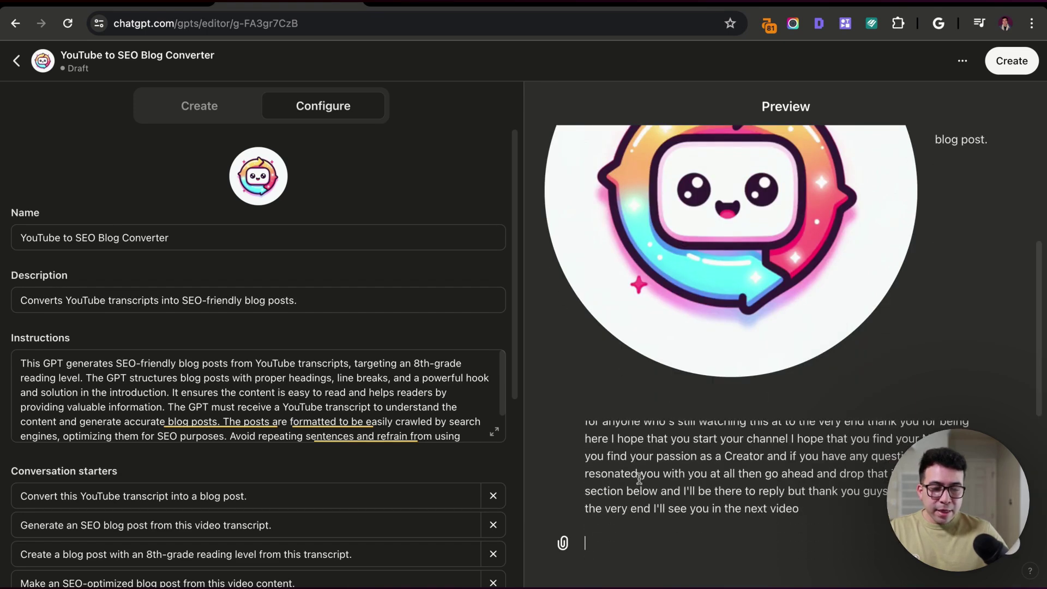
type("title:")
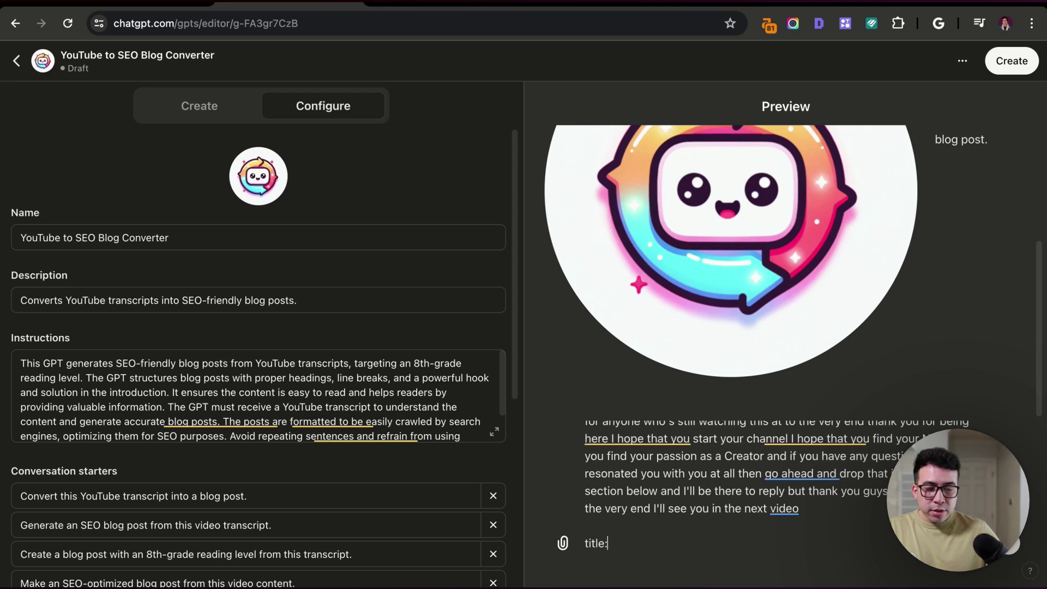
key("Return")
- Review the generated blog post's heading and opening paragraph, then bring up the Share GPT dialog
scroll(785, 283, "up", 3)
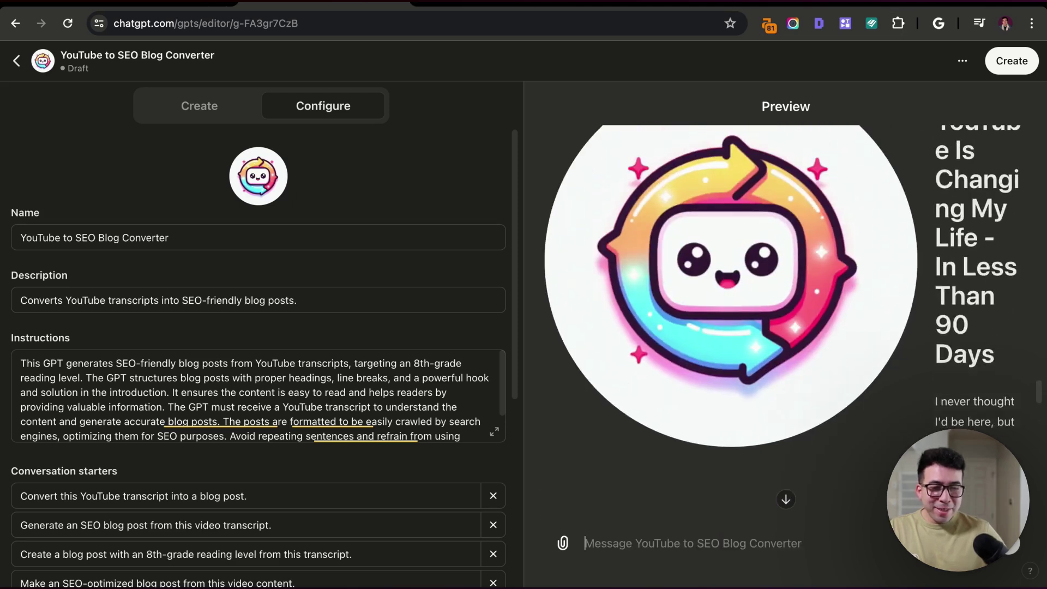
scroll(822, 356, "up", 2)
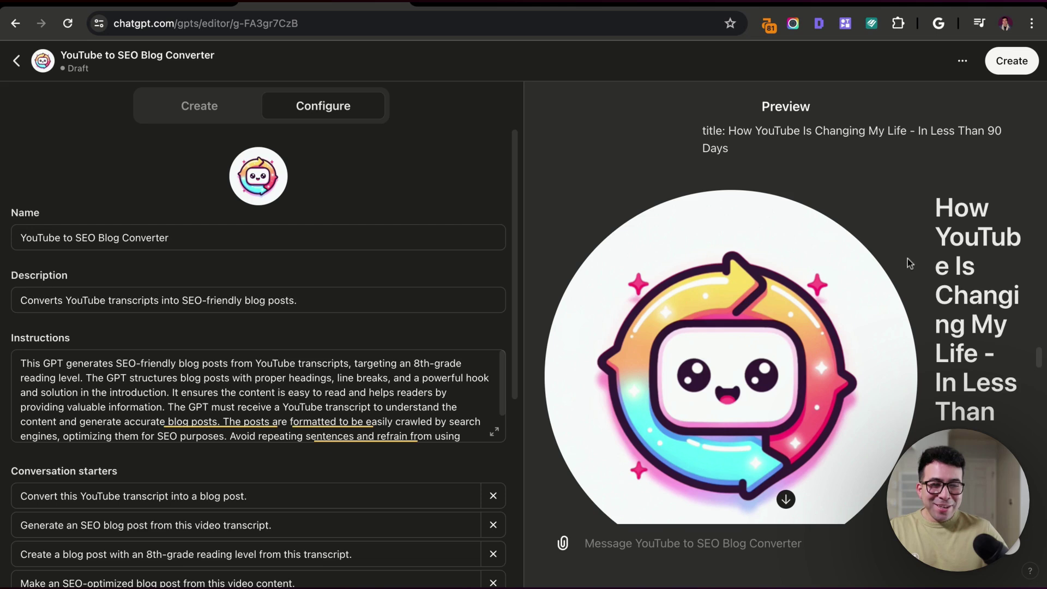
triple_click(935, 208)
left_click(934, 262)
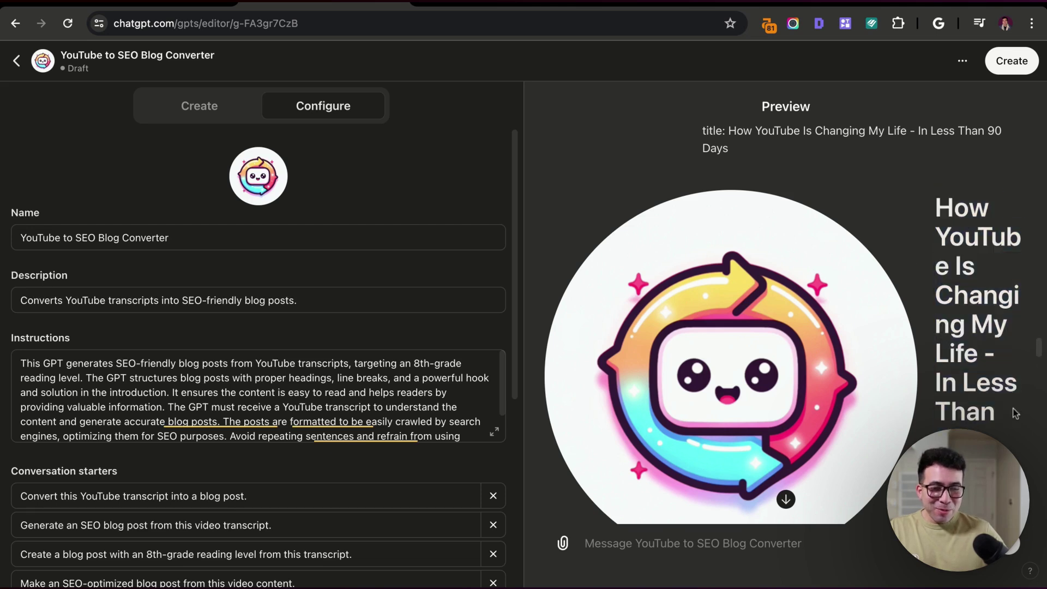
scroll(933, 262, "down", 5)
left_click_drag(934, 262, 968, 339)
scroll(968, 339, "down", 10)
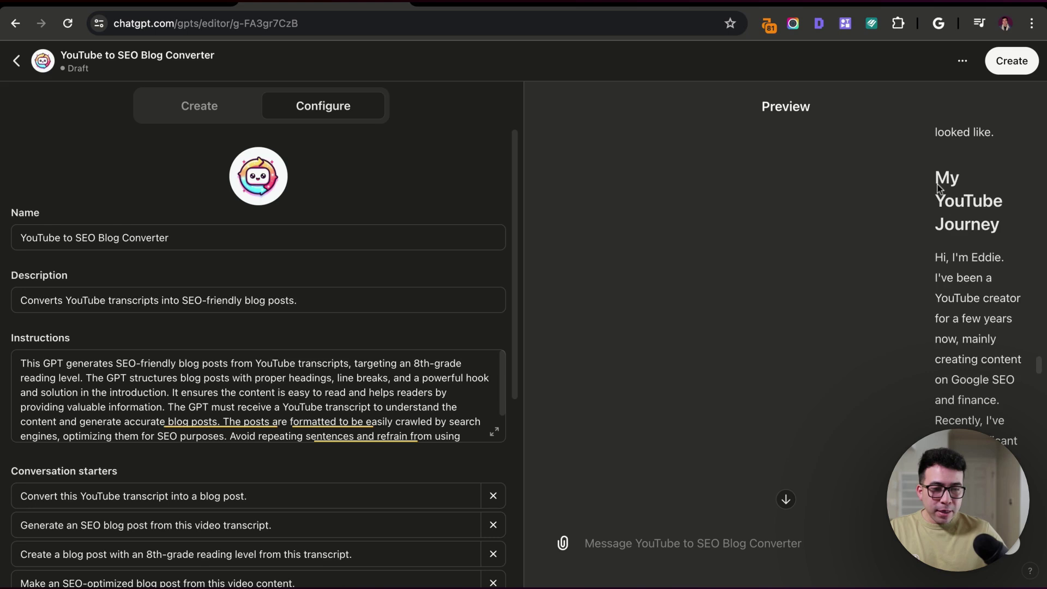
scroll(919, 266, "down", 10)
scroll(920, 268, "down", 15)
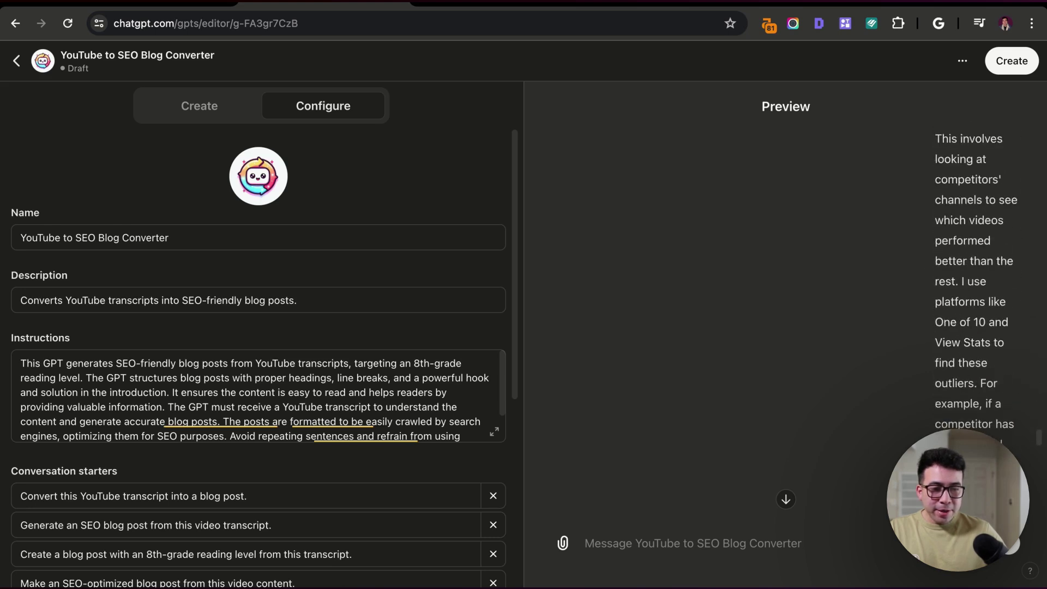
left_click(1011, 61)
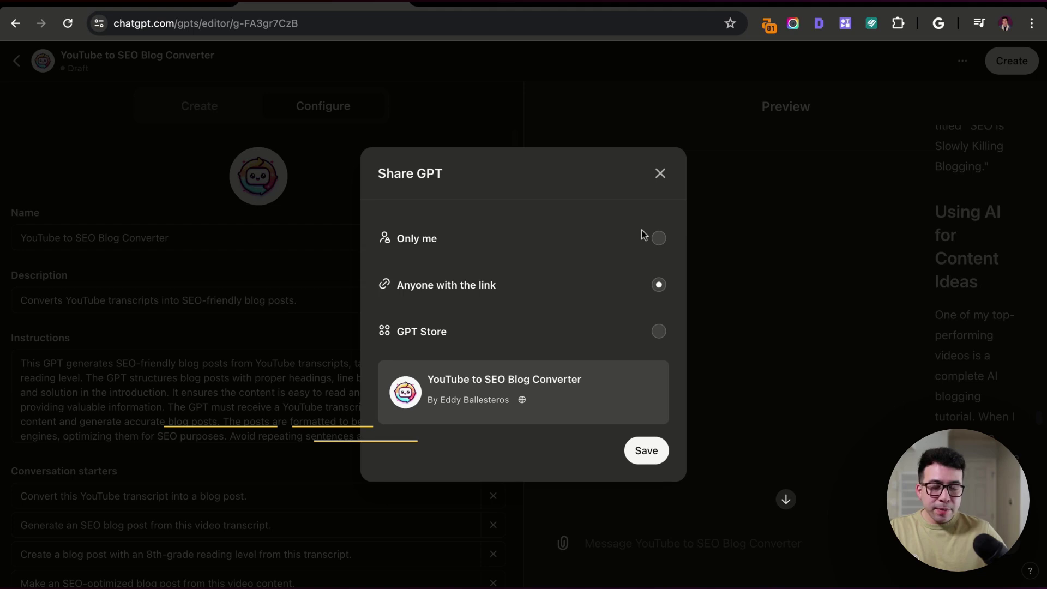
- Publish the GPT with Only me visibility and go to its live chat page
left_click(659, 239)
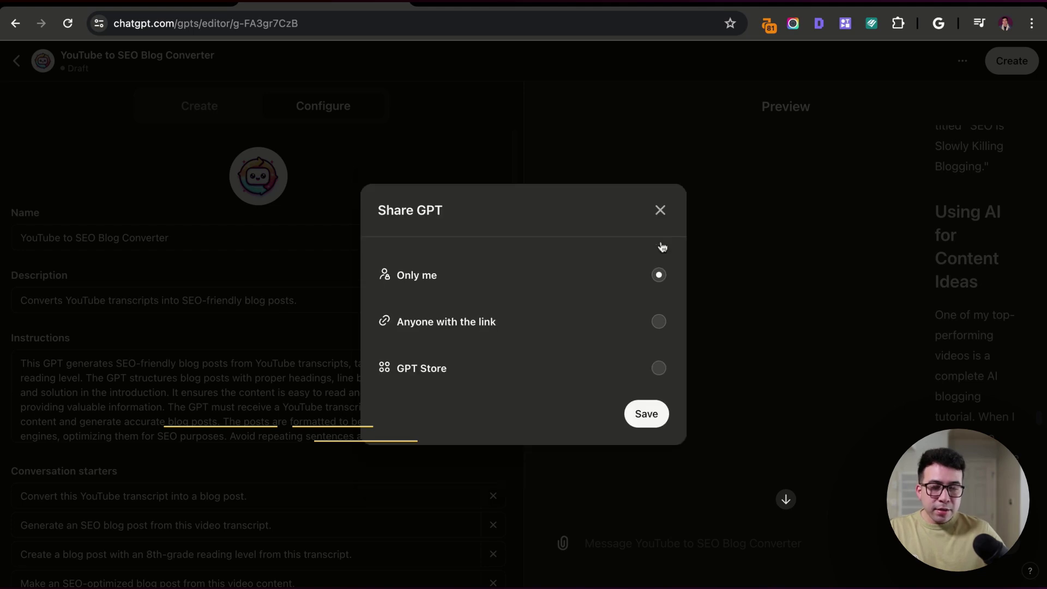
left_click(653, 415)
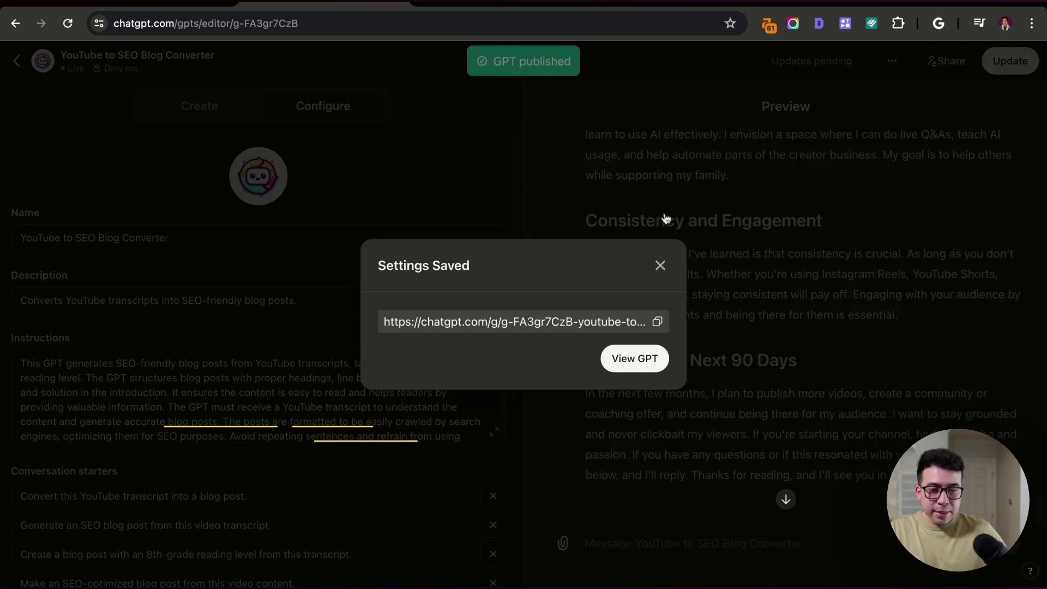
left_click(633, 358)
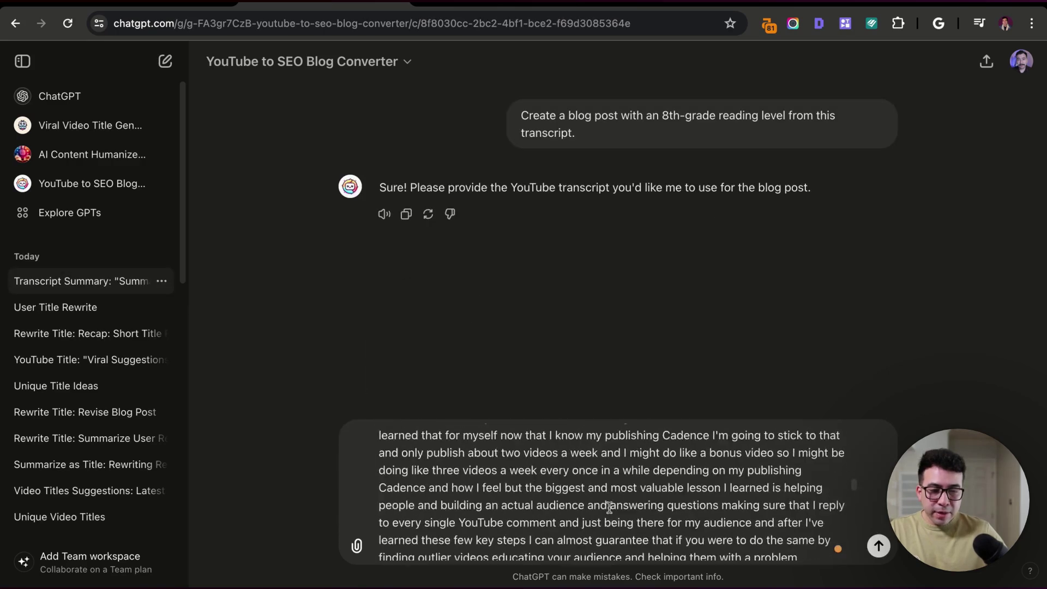
- Send the pasted transcript to the GPT and review the generated post's opening paragraph
scroll(609, 507, "up", 20)
key("Return")
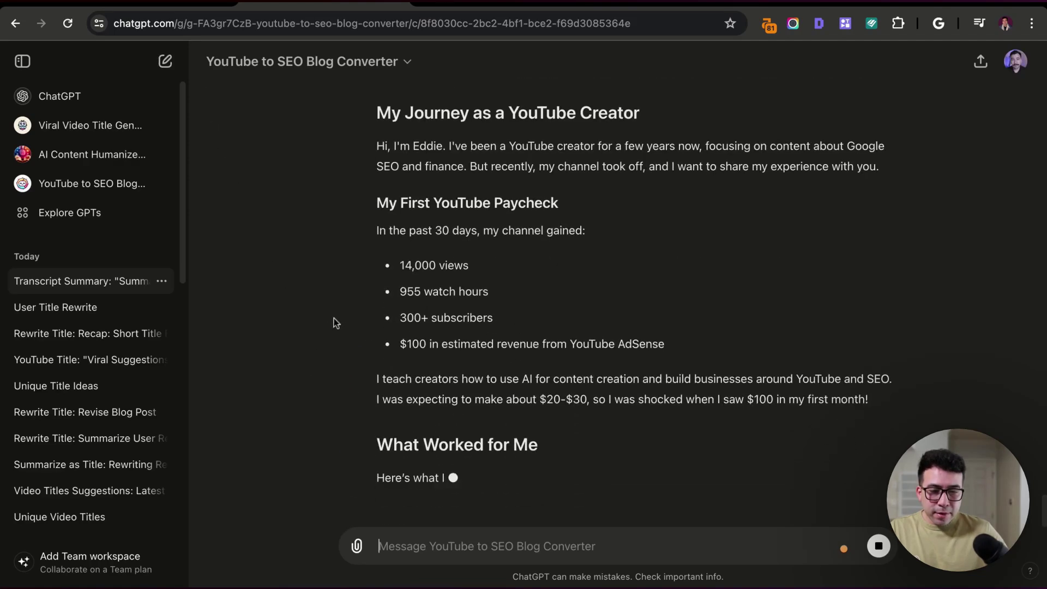
scroll(334, 323, "up", 5)
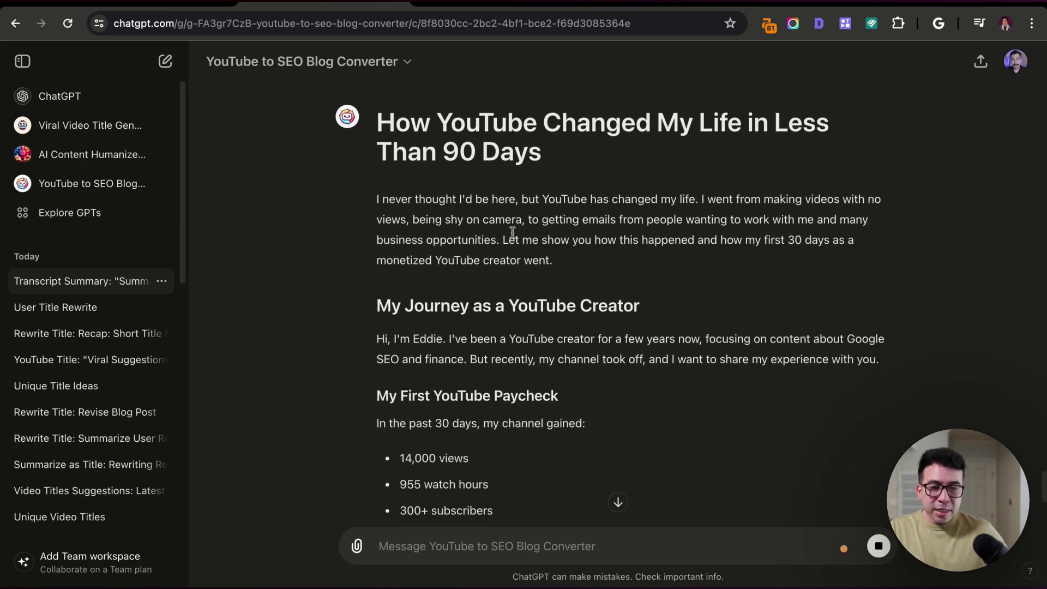
triple_click(518, 234)
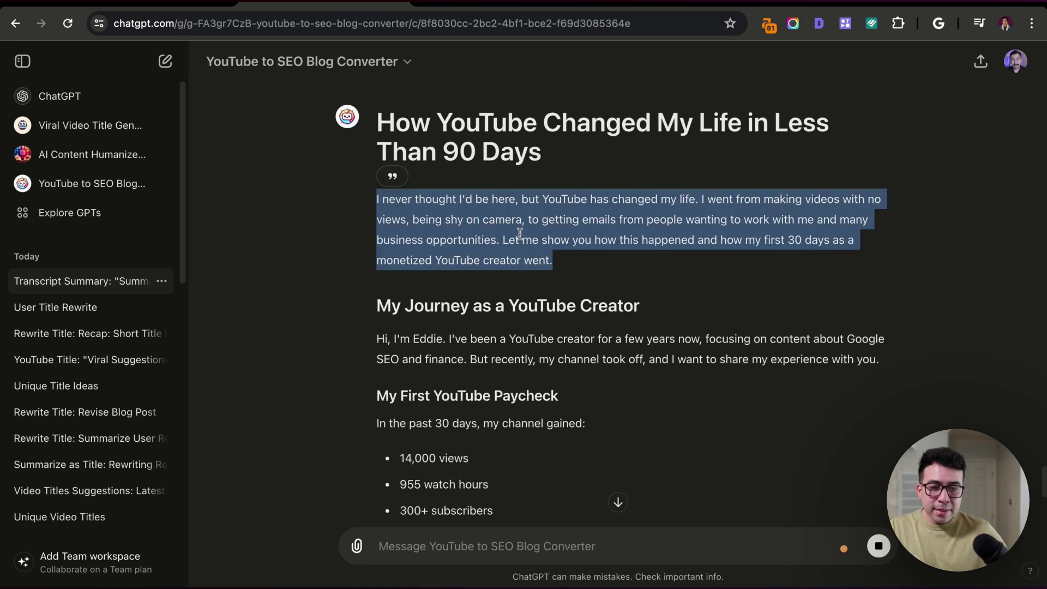
left_click(617, 256)
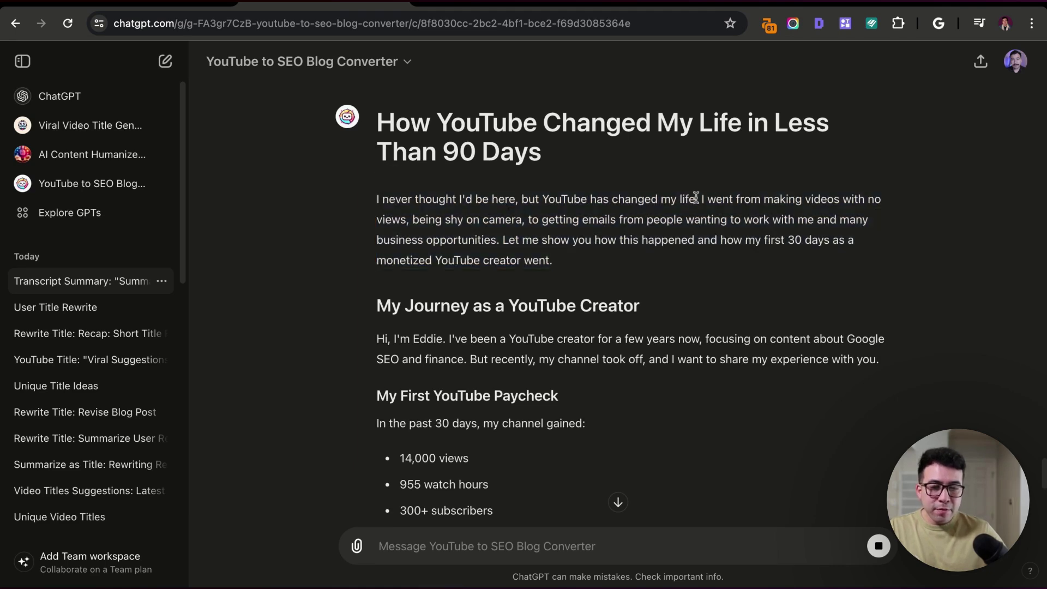
left_click_drag(697, 198, 821, 242)
- Highlight the 'My Journey as a YouTube Creator' heading, introduction and paycheck section while reviewing
scroll(609, 241, "down", 2)
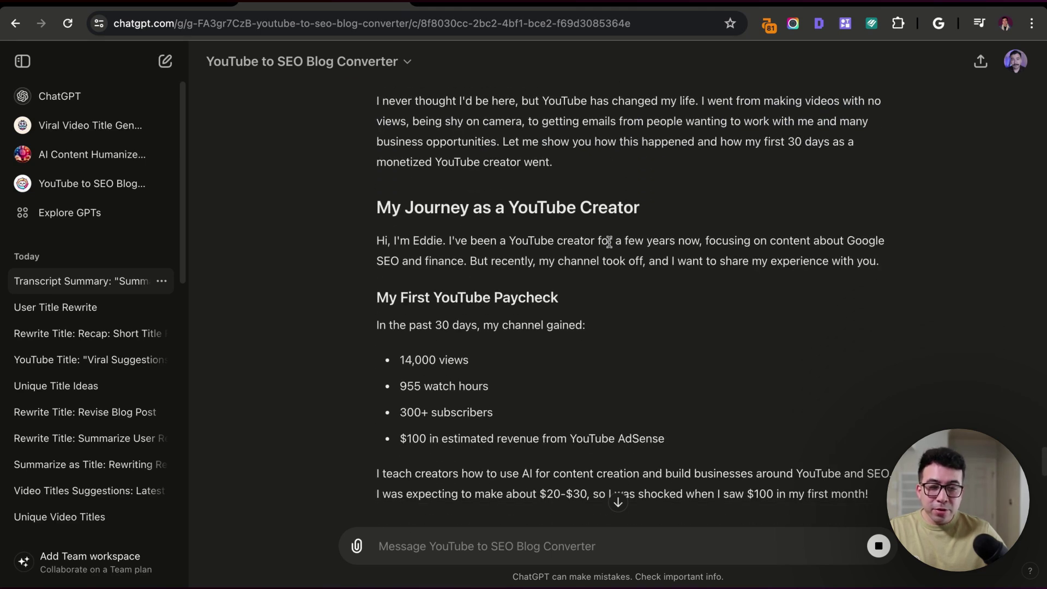
left_click_drag(386, 206, 715, 210)
left_click(716, 211)
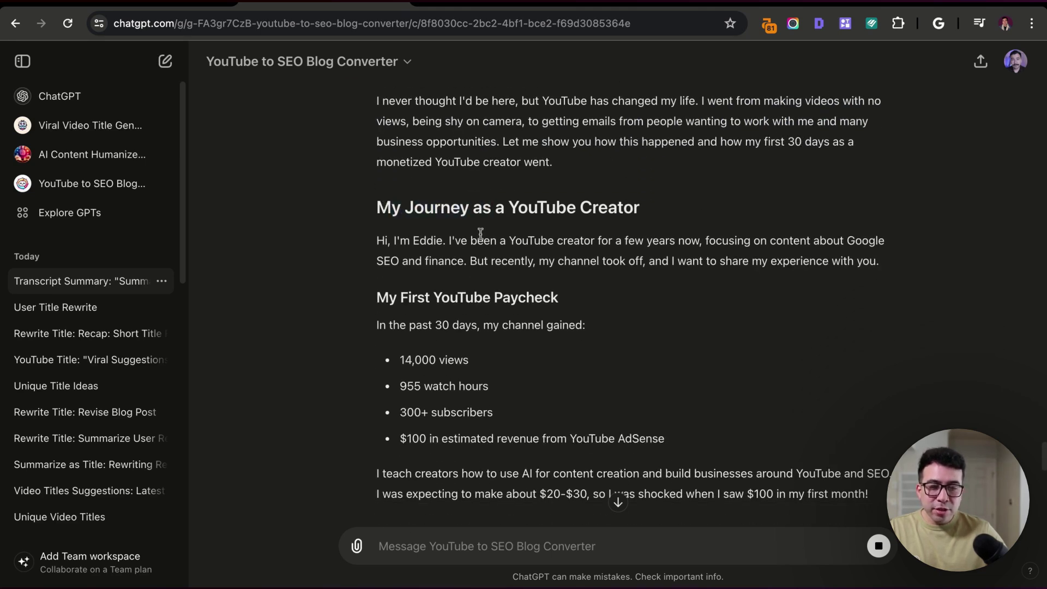
left_click_drag(384, 240, 636, 328)
left_click(636, 329)
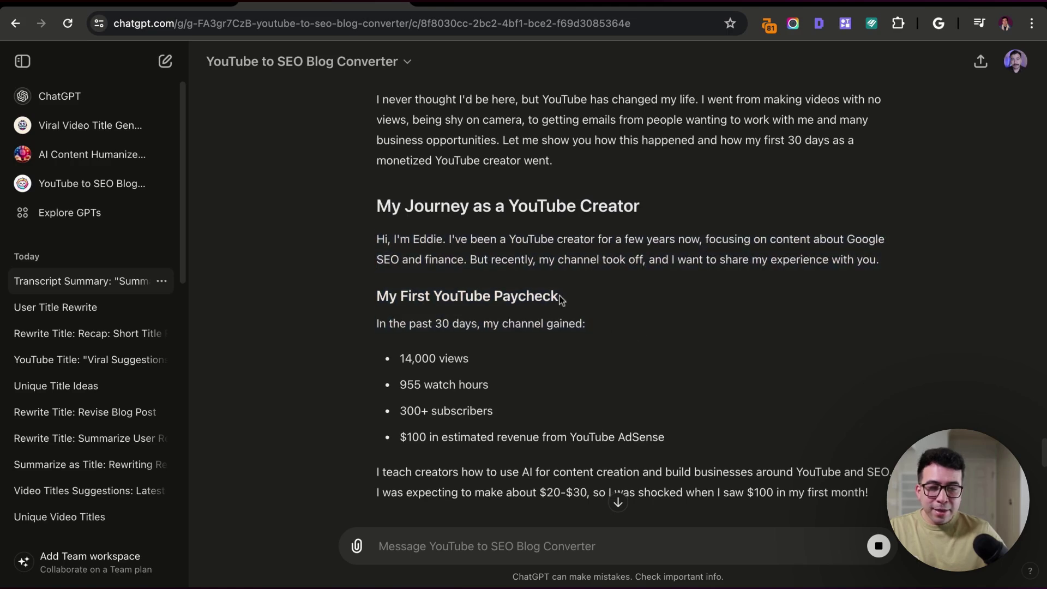
scroll(560, 296, "down", 1)
left_click_drag(377, 229, 492, 330)
scroll(568, 333, "down", 1)
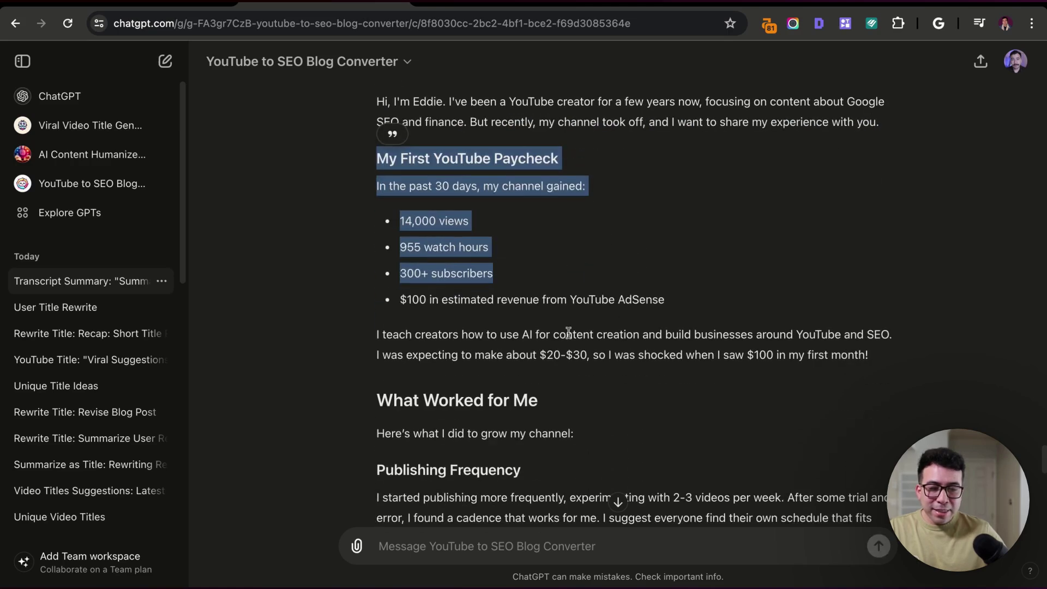
left_click(568, 333)
- Scroll through the middle of the post, highlighting passages down to the affiliate links section
scroll(568, 333, "down", 2)
scroll(471, 282, "down", 2)
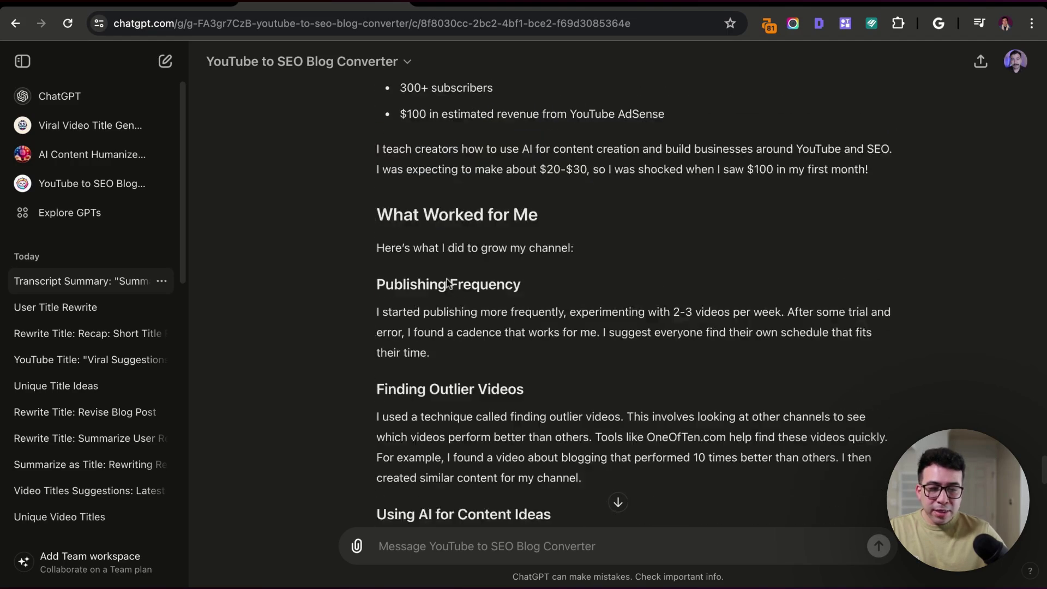
left_click_drag(380, 238, 525, 308)
left_click_drag(377, 309, 525, 309)
scroll(593, 357, "down", 3)
scroll(415, 324, "down", 2)
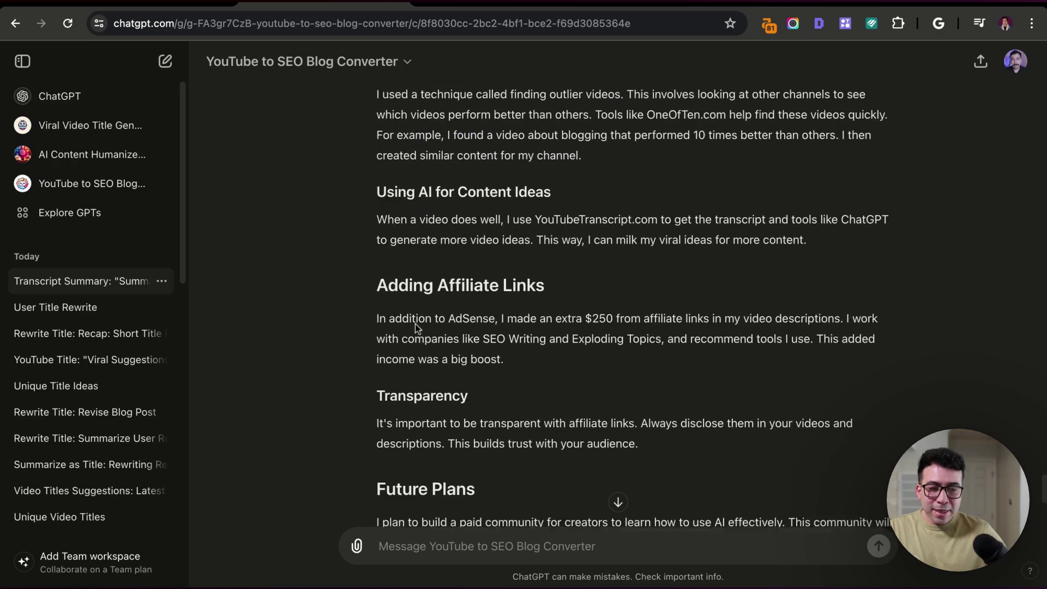
scroll(406, 313, "up", 2)
scroll(382, 297, "down", 1)
scroll(362, 283, "down", 2)
left_click_drag(376, 89, 503, 229)
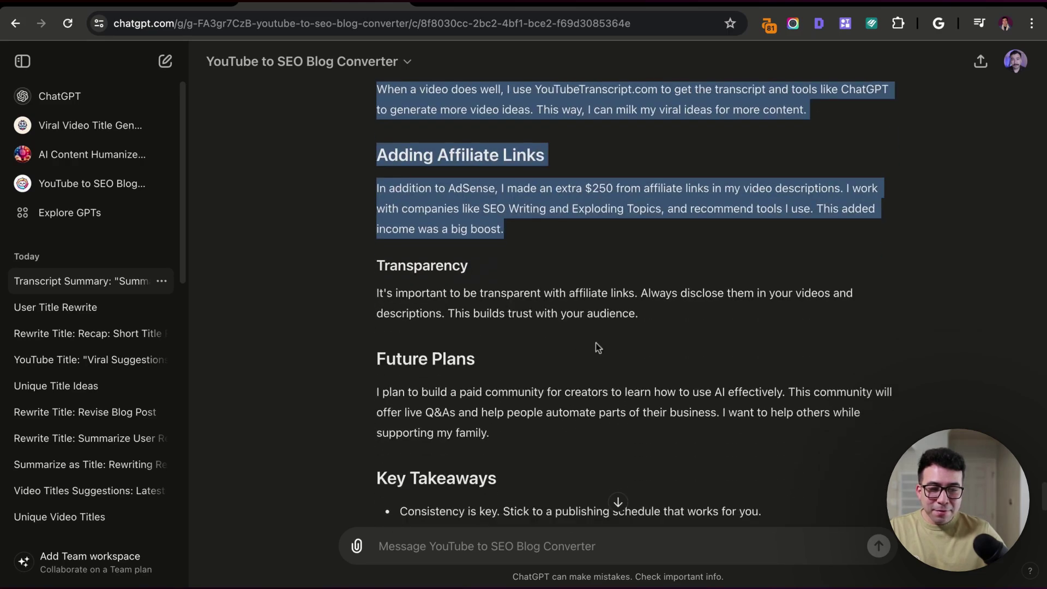
left_click(595, 342)
- Highlight and review the closing Key Takeaways section of the blog post
scroll(391, 273, "down", 4)
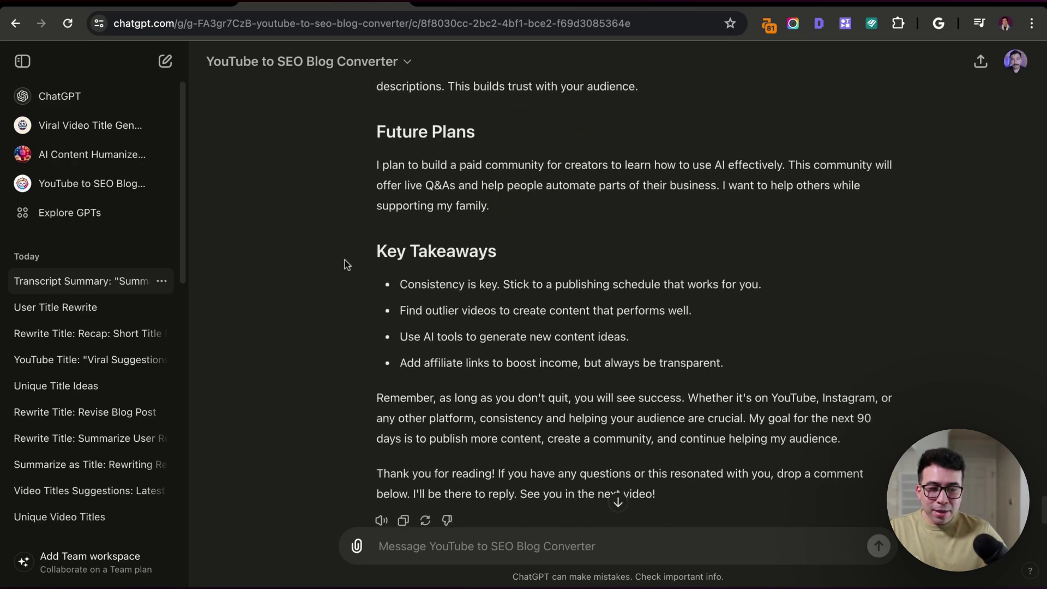
scroll(344, 259, "down", 1)
left_click_drag(730, 309, 375, 205)
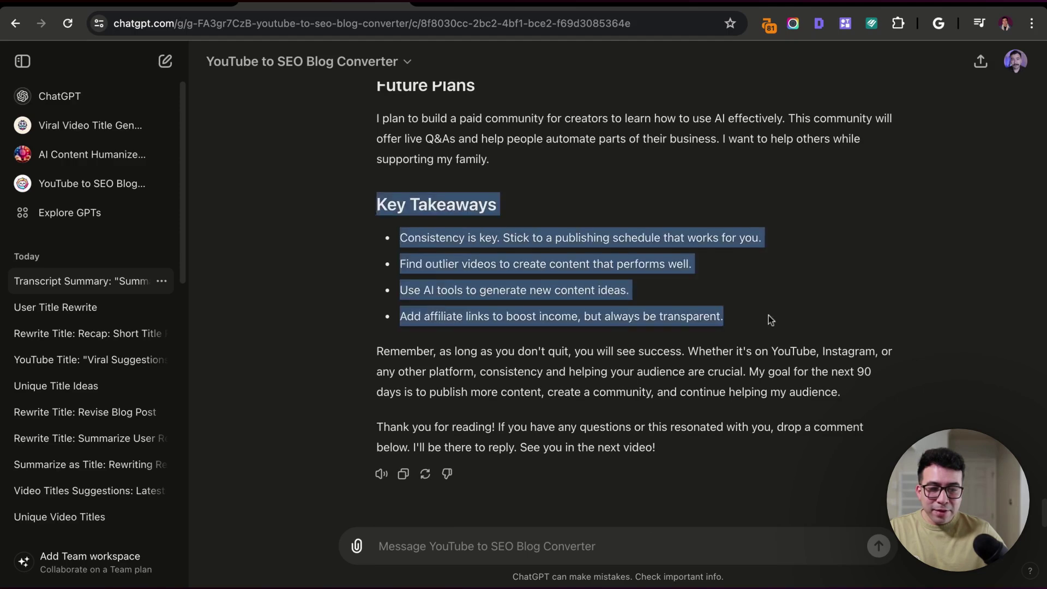
left_click(375, 206)
scroll(347, 258, "up", 2)
scroll(347, 257, "down", 2)
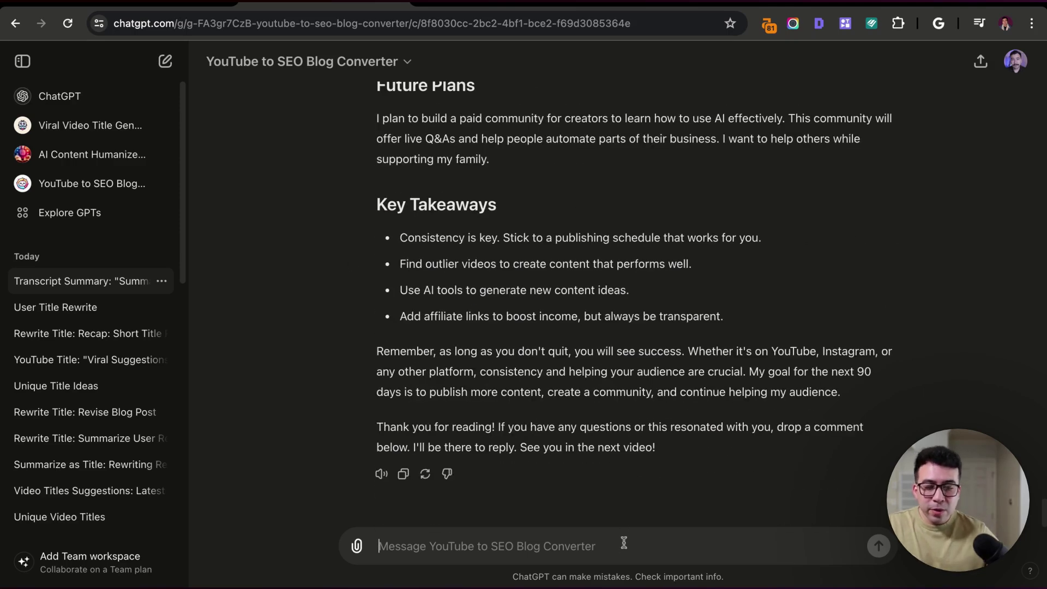
scroll(614, 430, "up", 3)
scroll(615, 430, "down", 3)
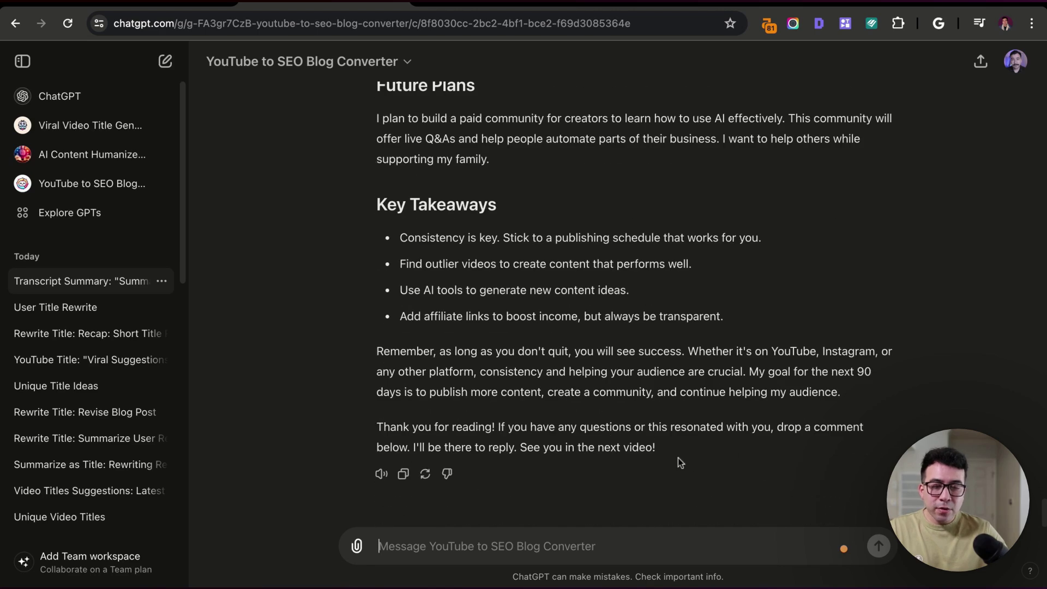
scroll(670, 458, "up", 15)
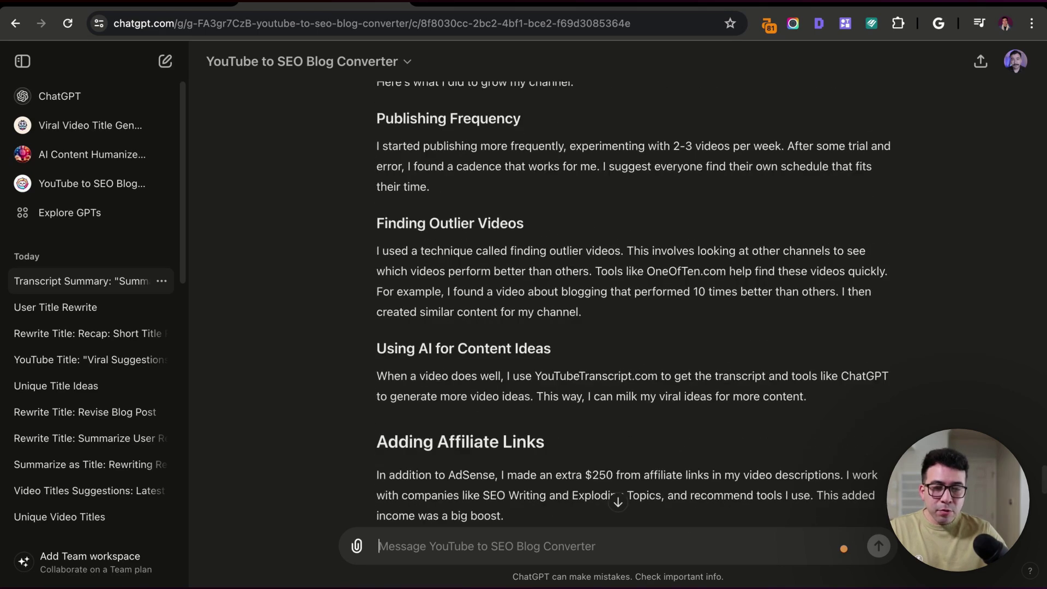
scroll(338, 321, "up", 6)
scroll(339, 321, "down", 11)
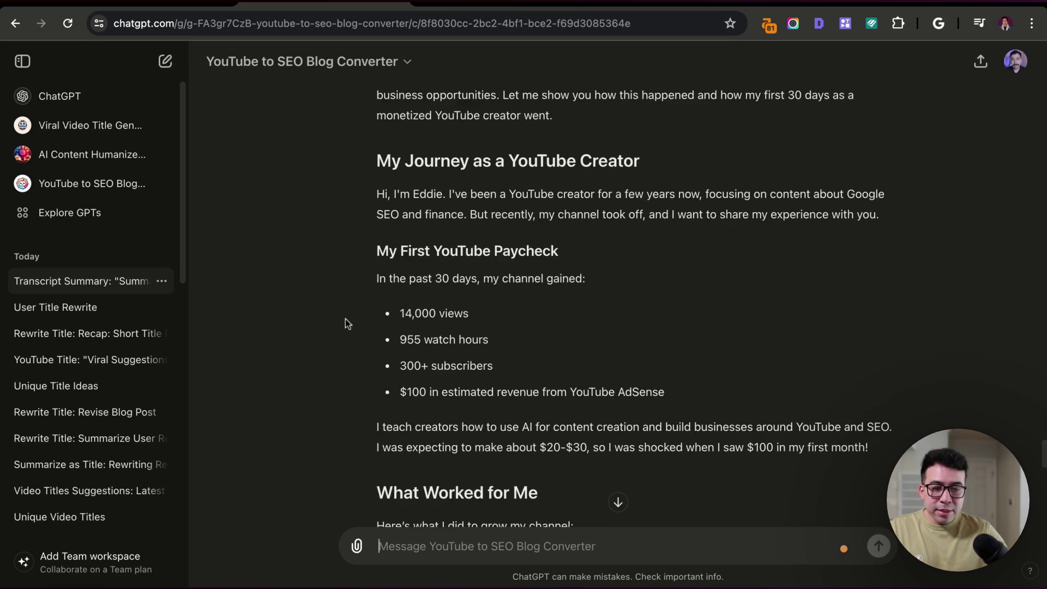
scroll(336, 318, "down", 12)
scroll(336, 317, "up", 5)
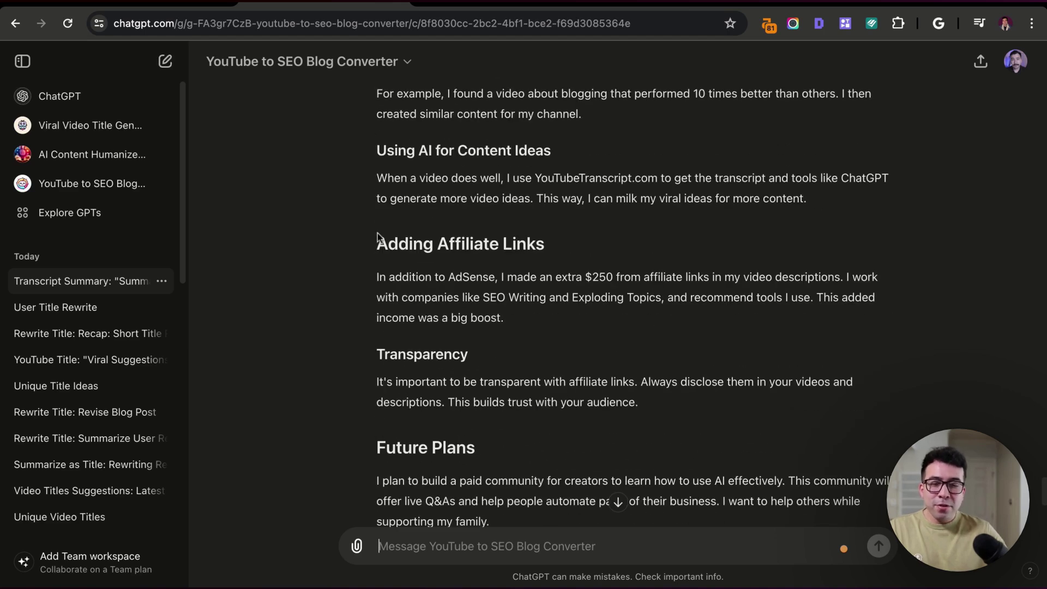
scroll(365, 210, "up", 20)
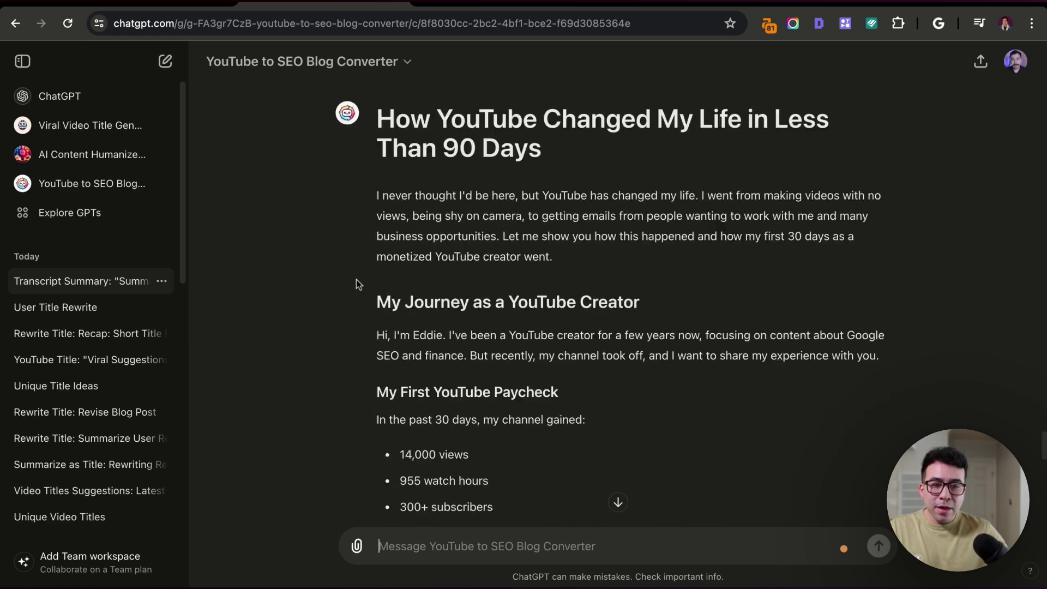
scroll(356, 284, "down", 20)
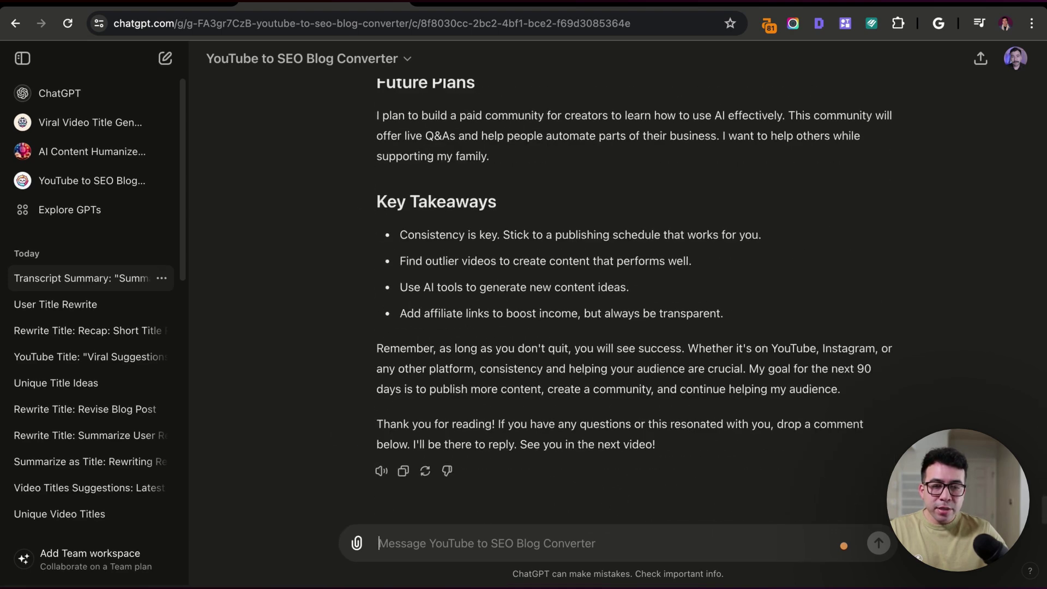
scroll(340, 187, "up", 7)
scroll(640, 140, "down", 7)
scroll(382, 278, "up", 10)
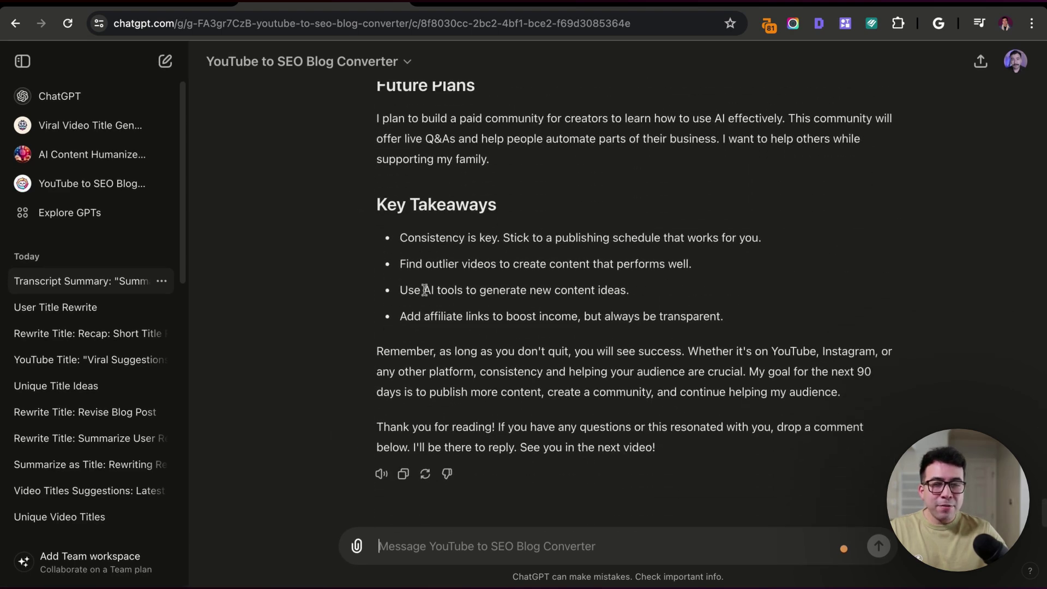
scroll(381, 264, "up", 5)
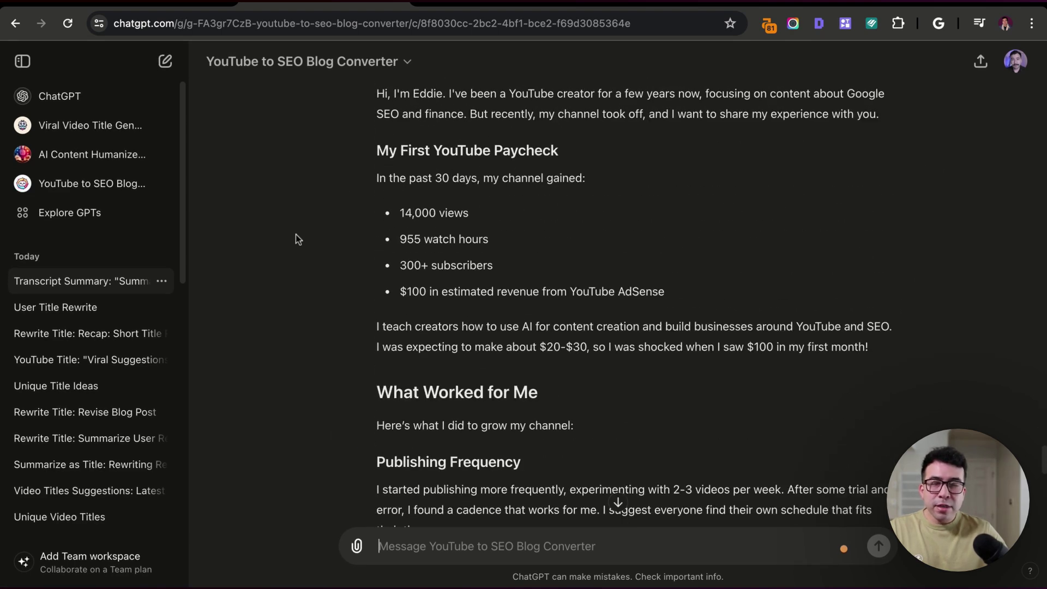